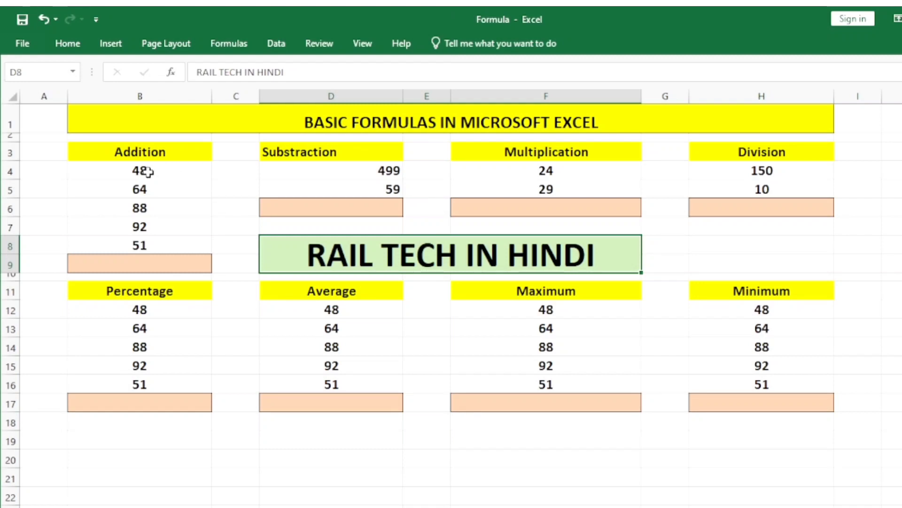
Step: Total the Addition column in cell B9 with the formula =SUM(B4:B8)
click(172, 174)
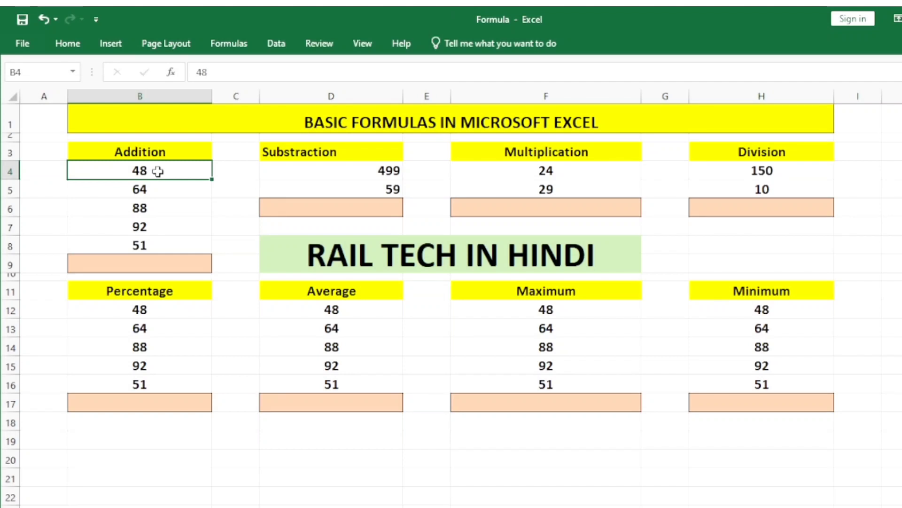
click(138, 262)
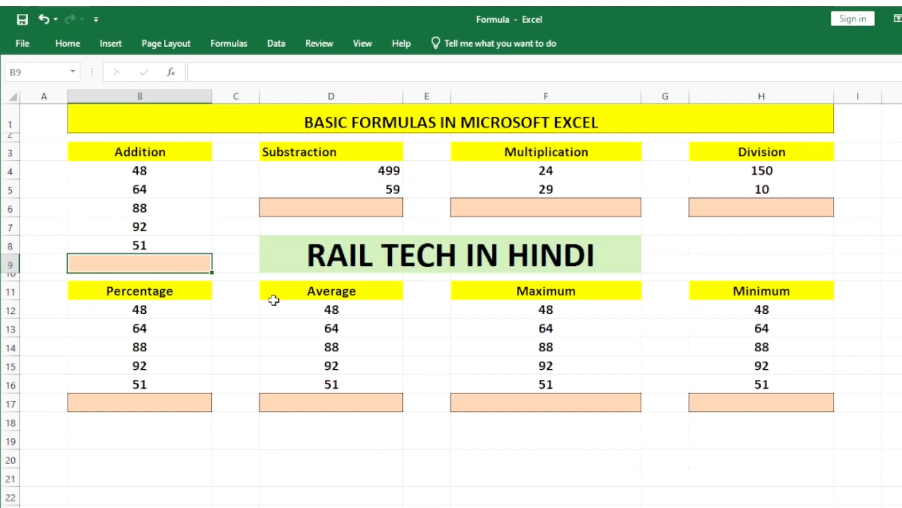
text(=)
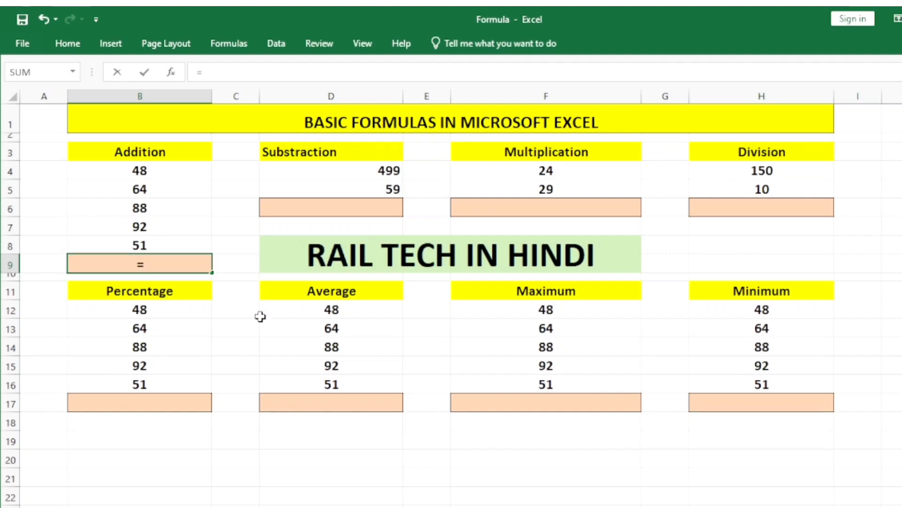
text(SUM)
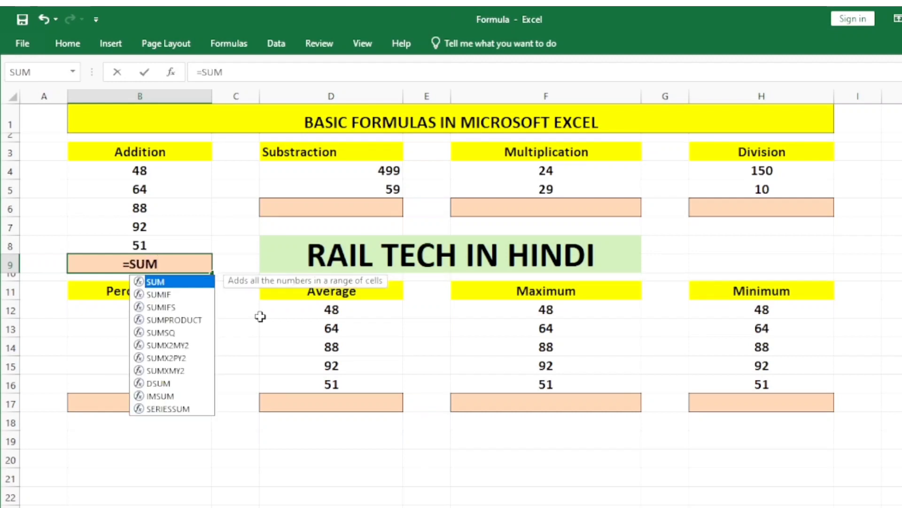
text(()
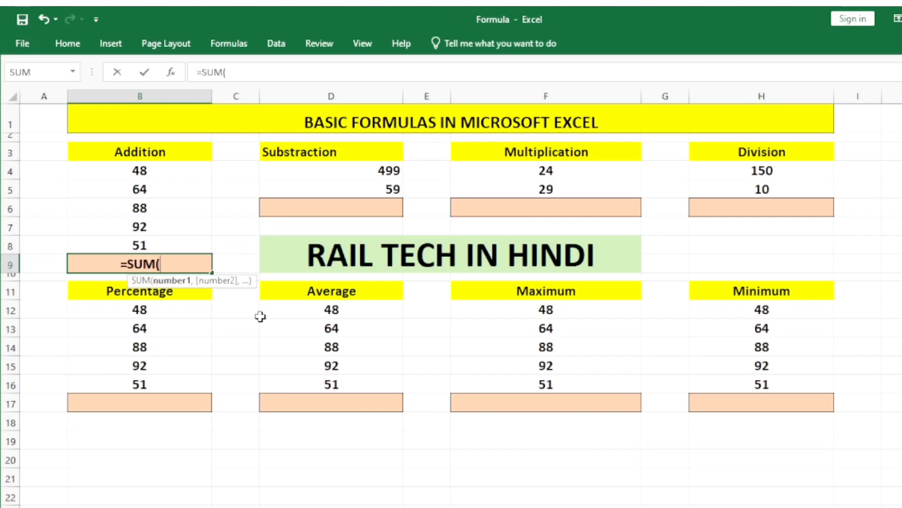
text(B4)
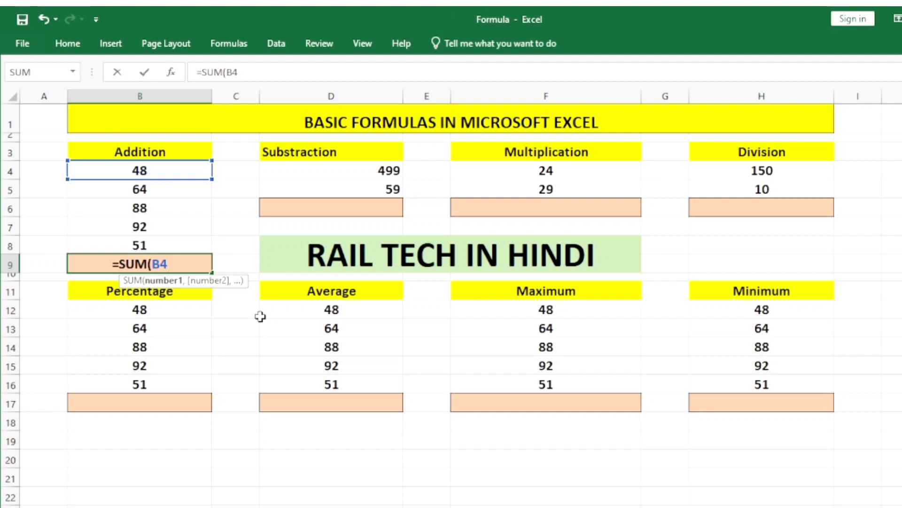
text(:)
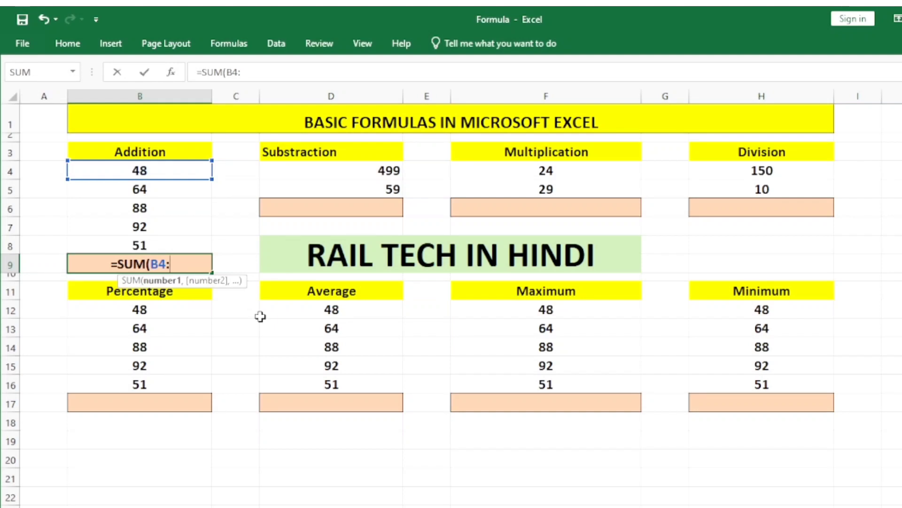
text(B8)
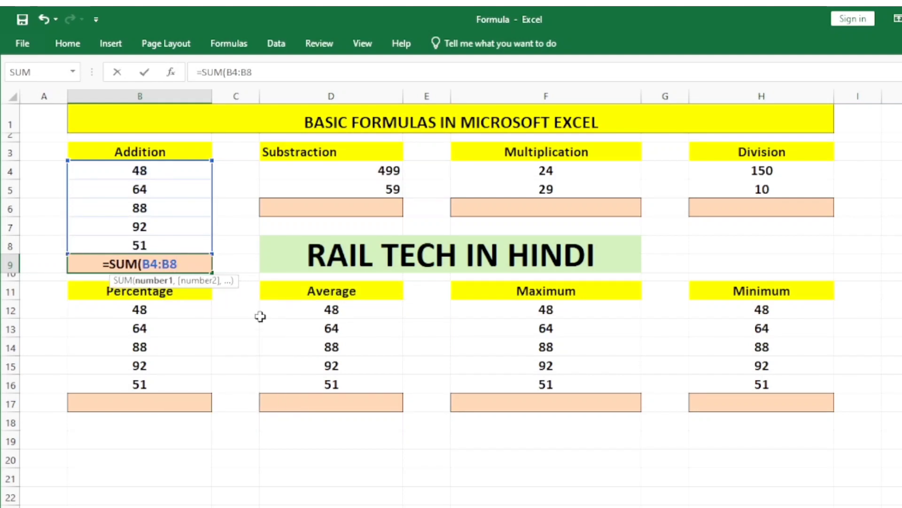
text())
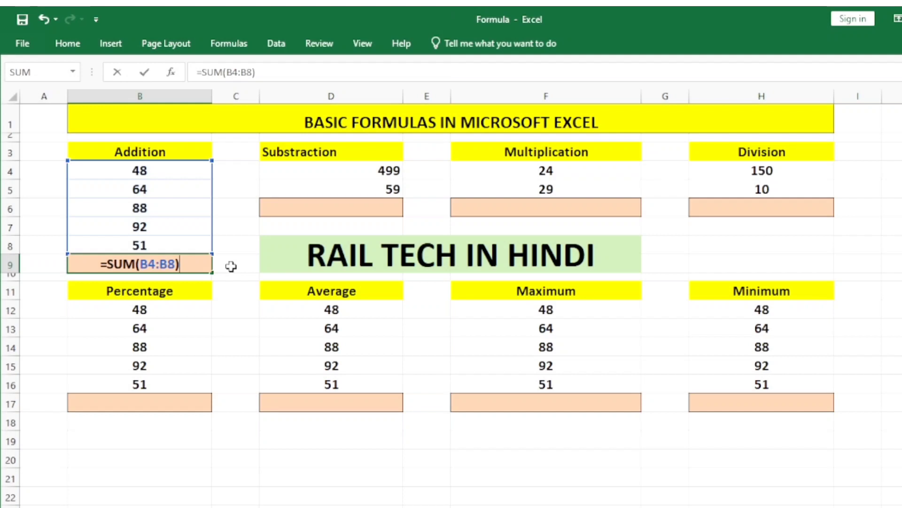
key(Return)
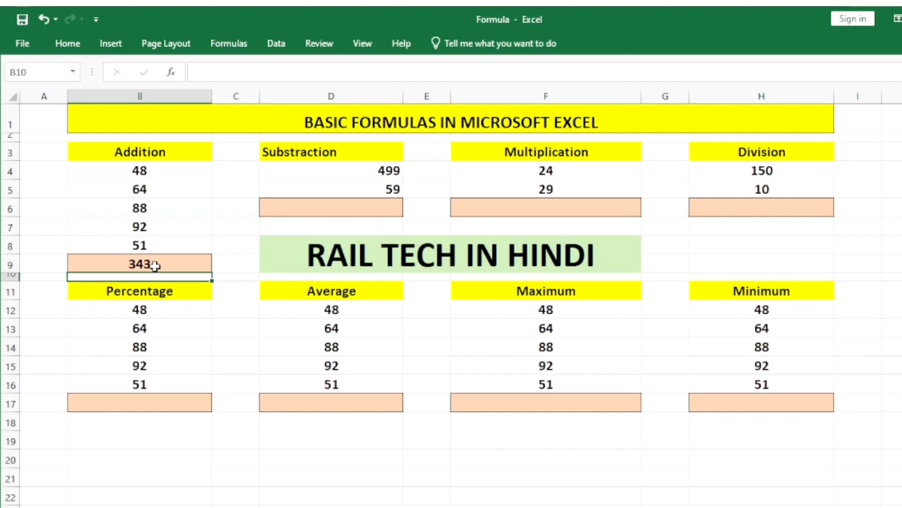
Step: Calculate the Substraction result in cell D6 with the formula =D4-D5
click(335, 213)
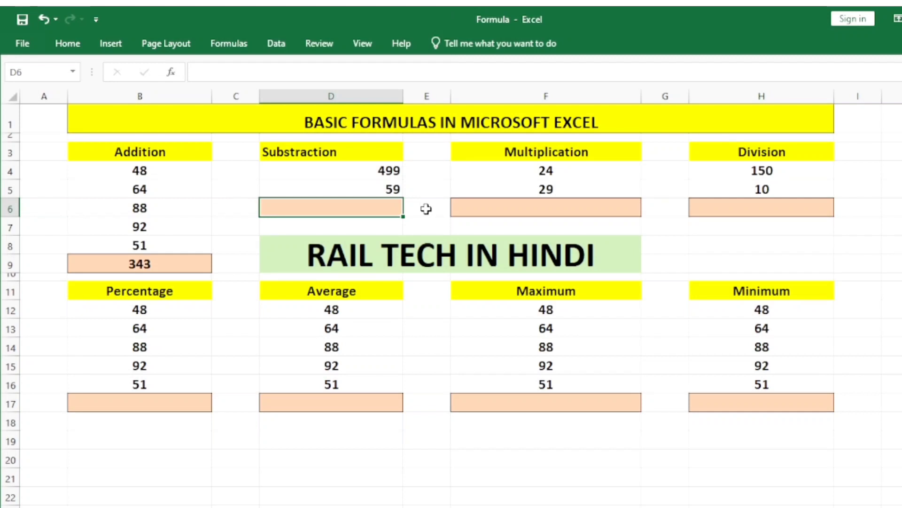
text(=)
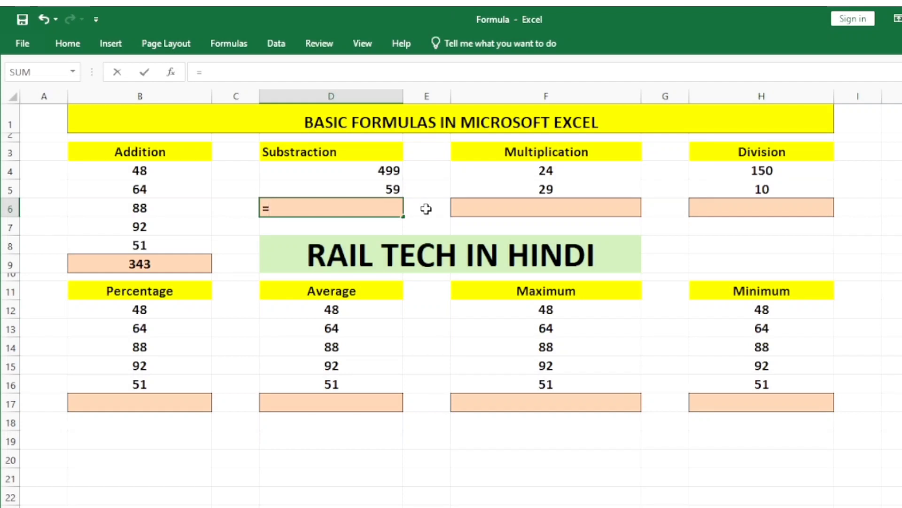
text(D4)
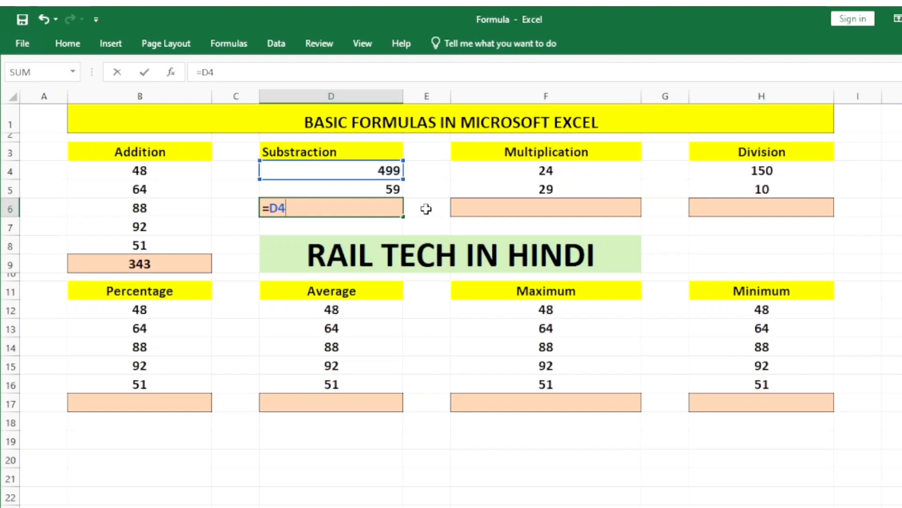
text(-D5)
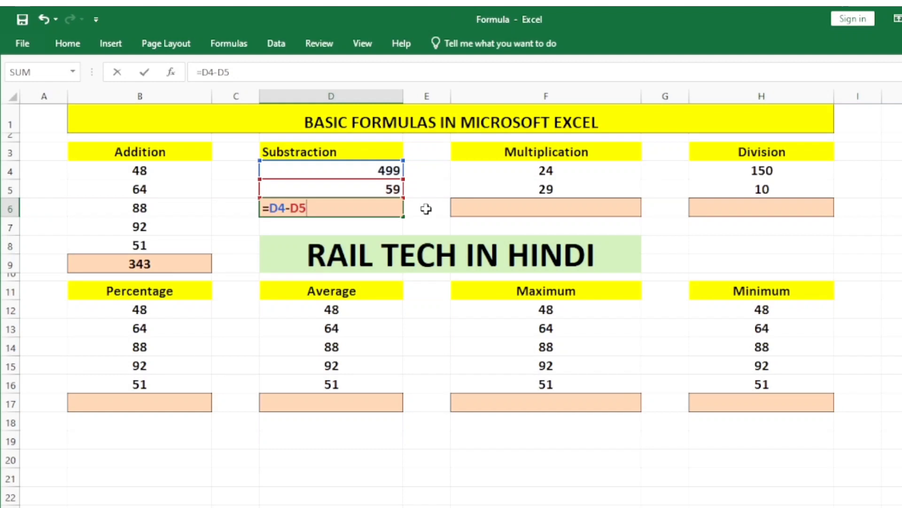
key(Return)
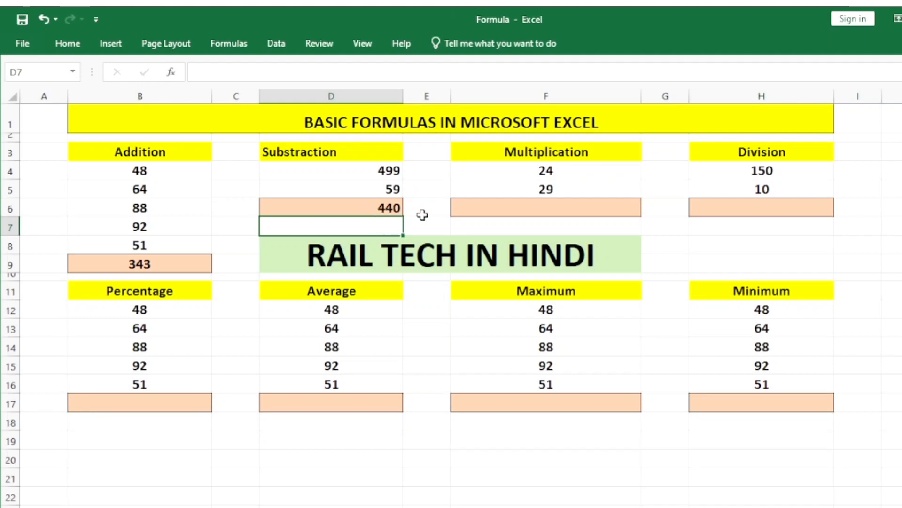
Step: Multiply the two Multiplication values in cell F6 with the formula =PRODUCT(F4:F5)
click(551, 207)
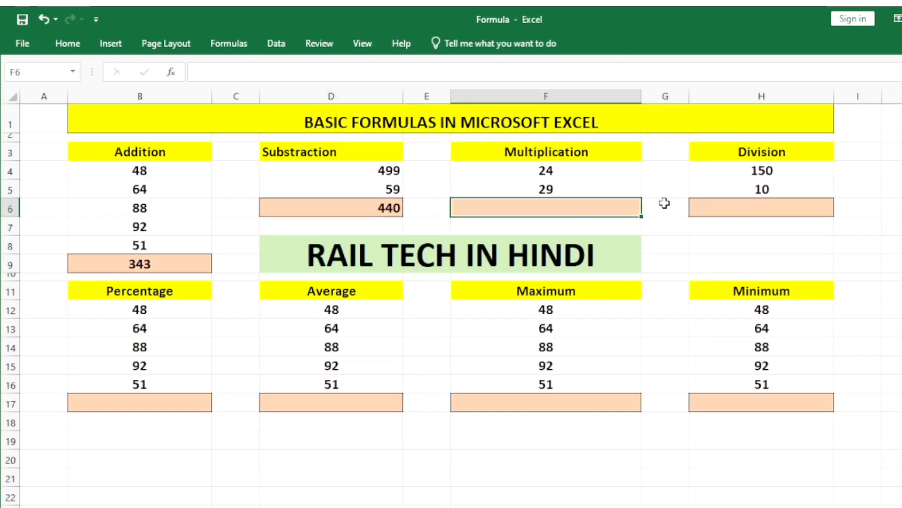
key(F2)
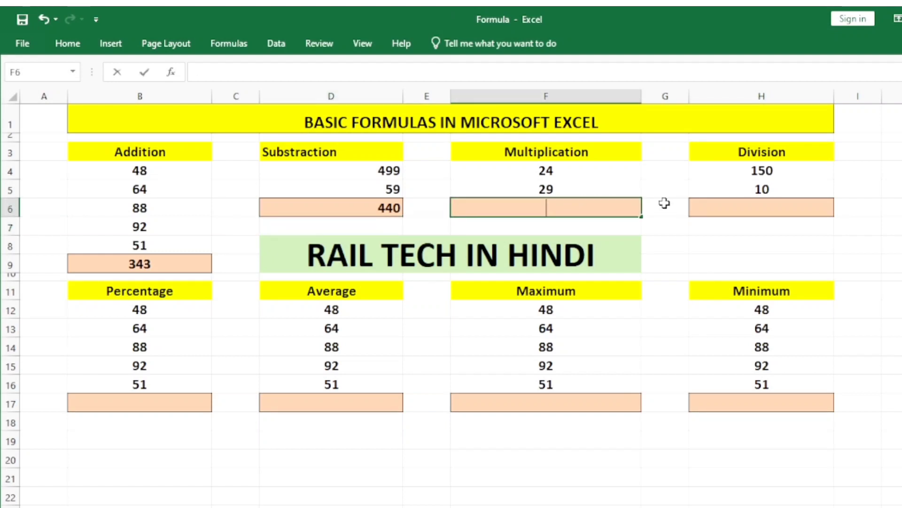
text(=PRO)
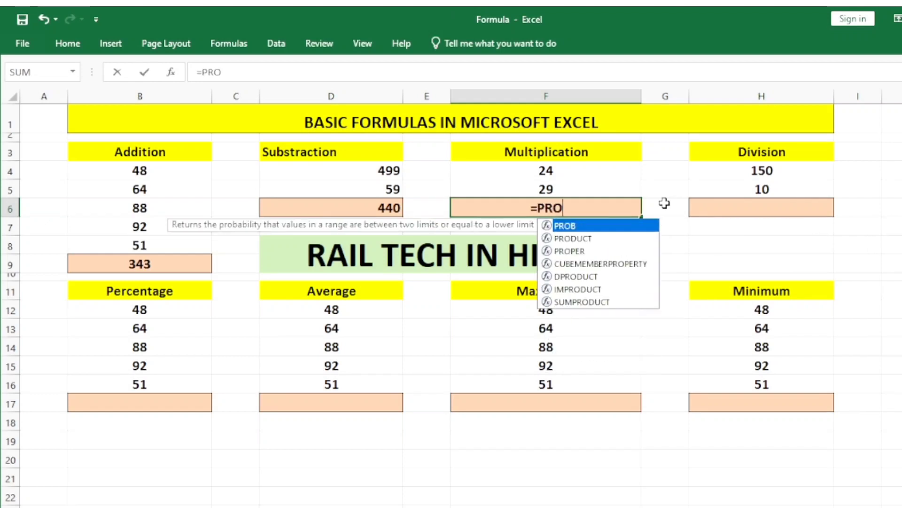
text(DUCT)
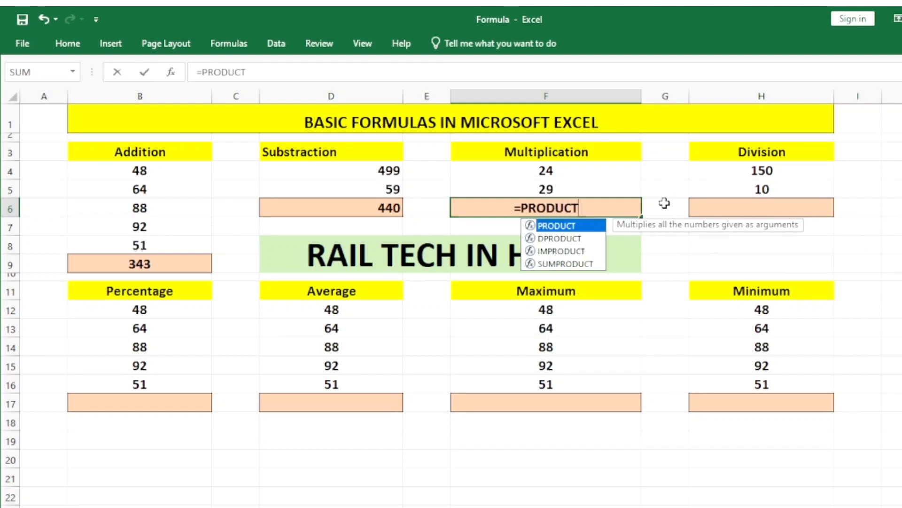
text(()
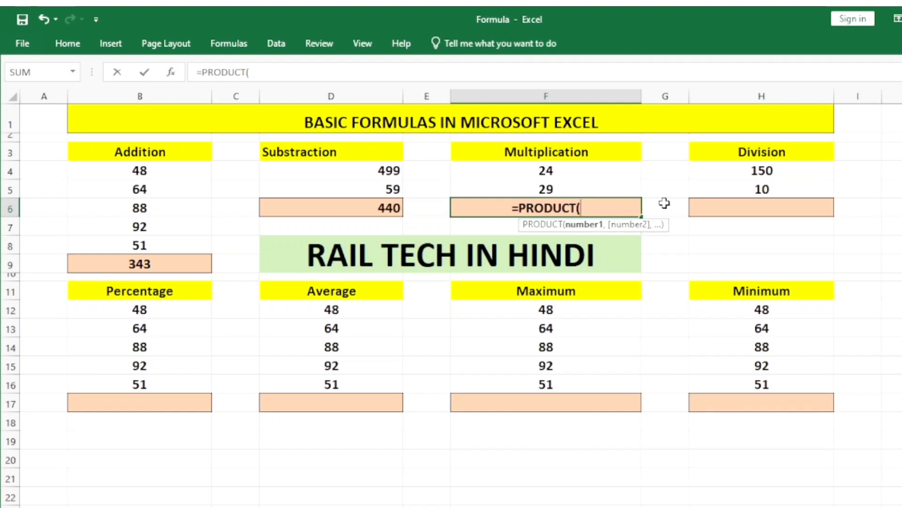
text(F4)
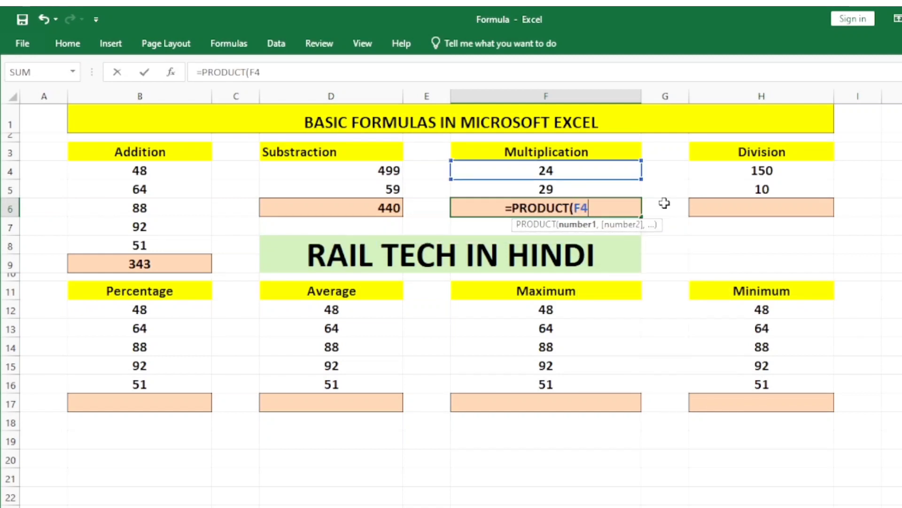
text(:)
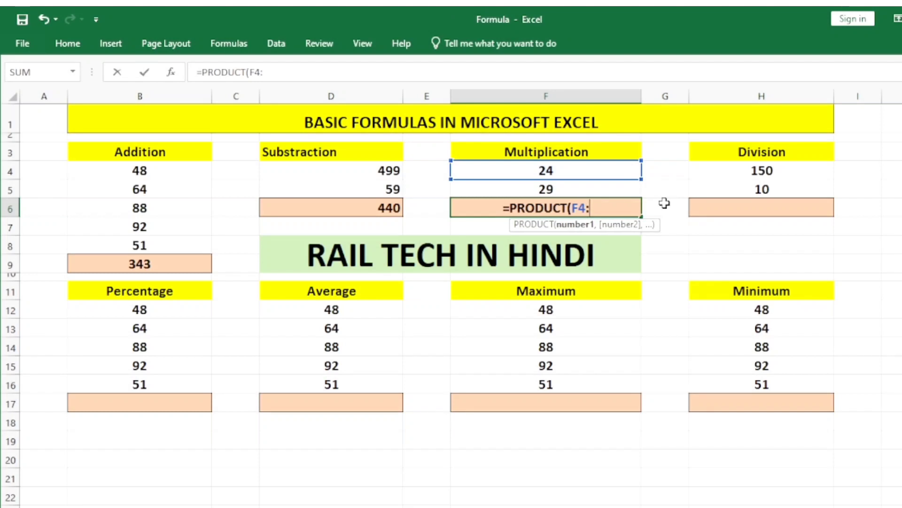
text(F5)
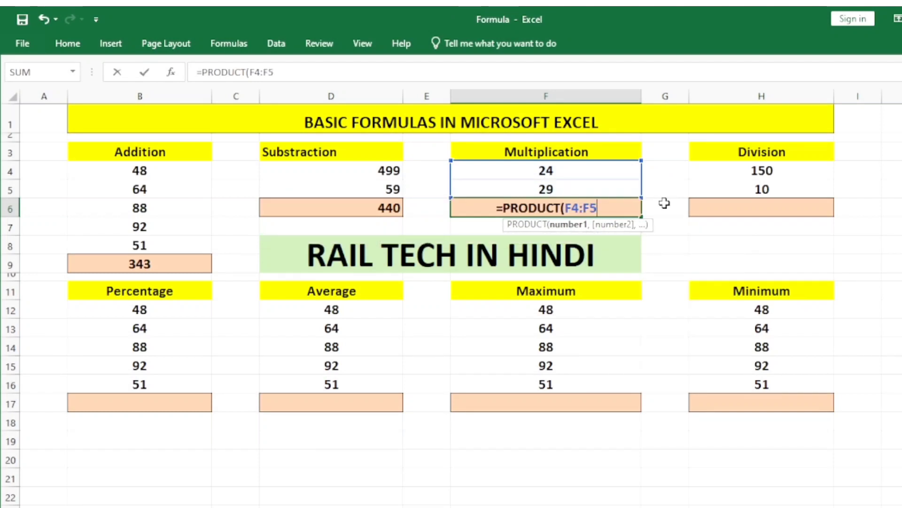
text())
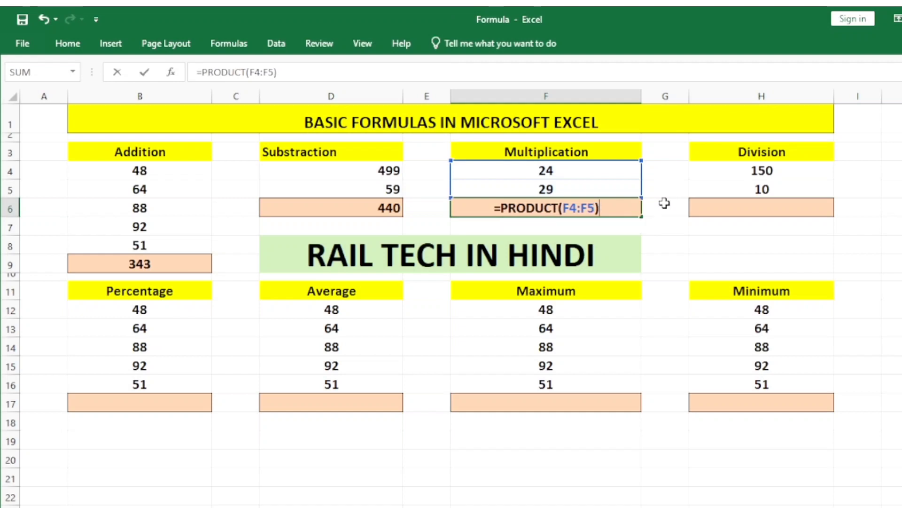
key(Return)
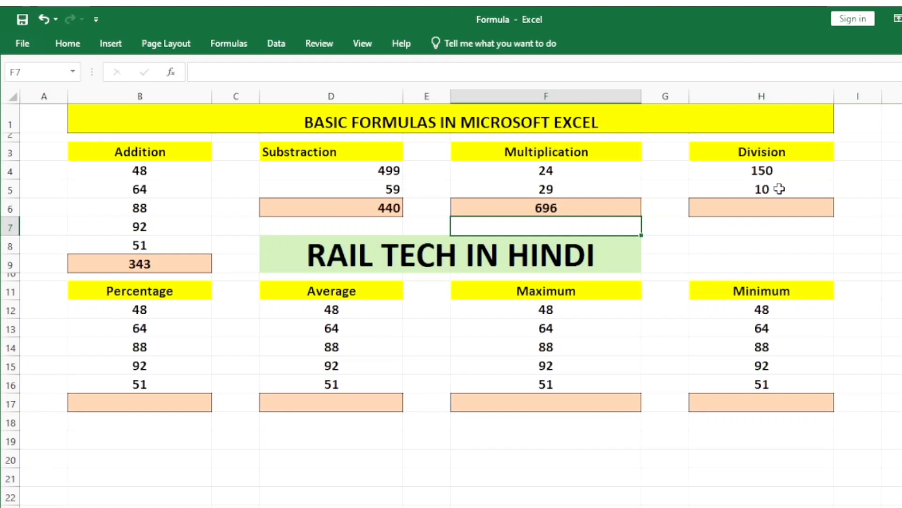
Step: Calculate the Division result in cell H6 with the formula =H4/H5
click(772, 205)
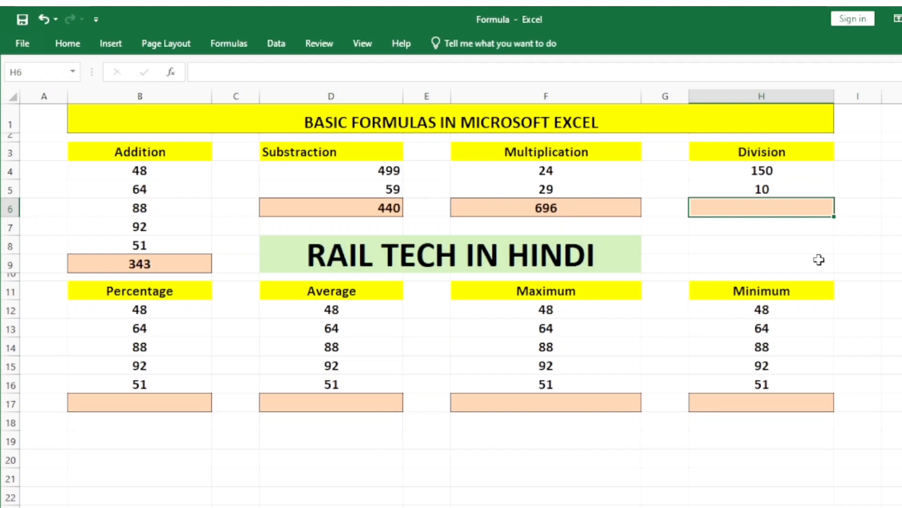
text(=)
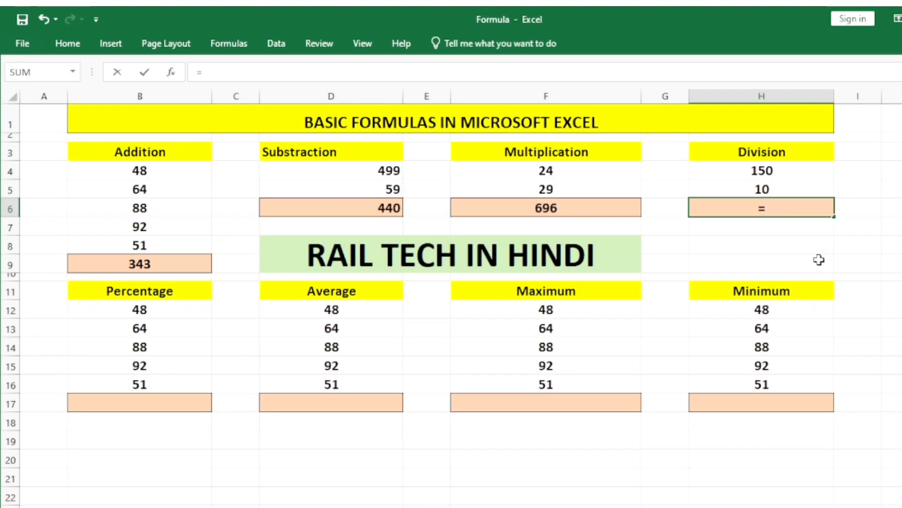
text(H4)
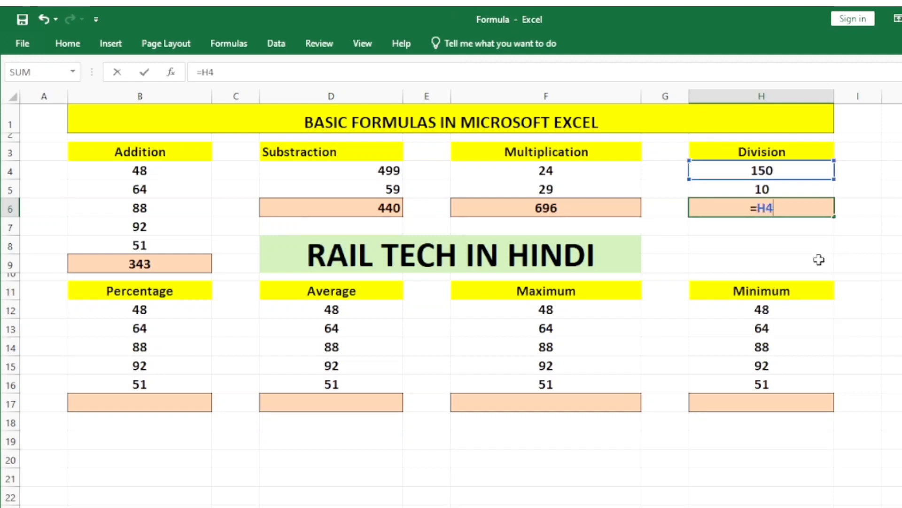
text(/H5)
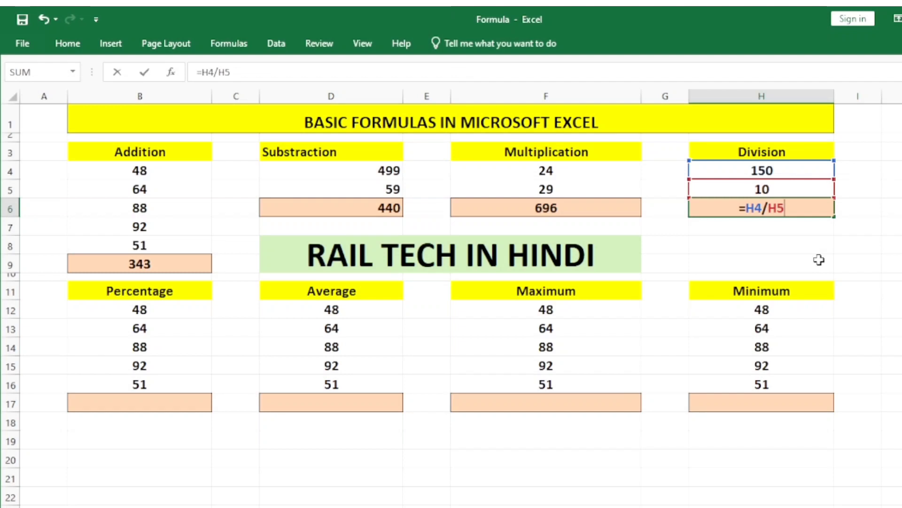
key(Return)
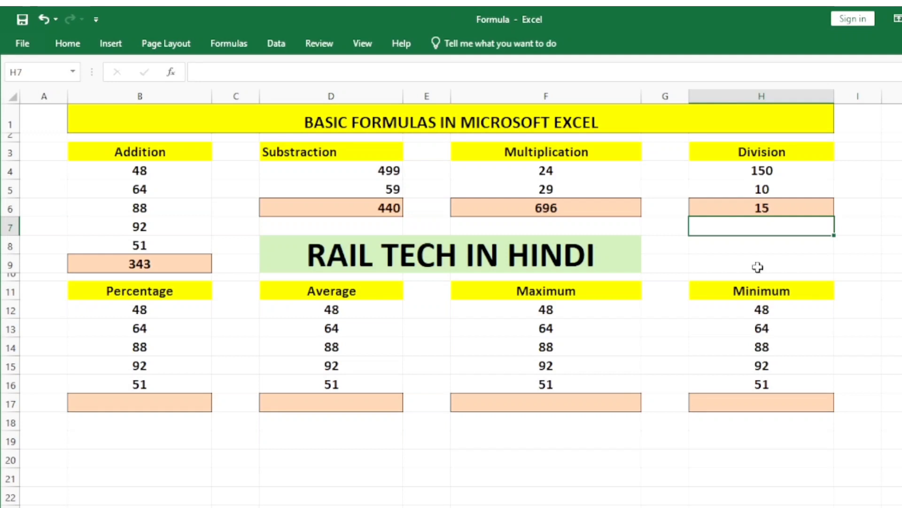
Step: Calculate the Percentage result in cell B17 with the formula =343/500*100
click(145, 404)
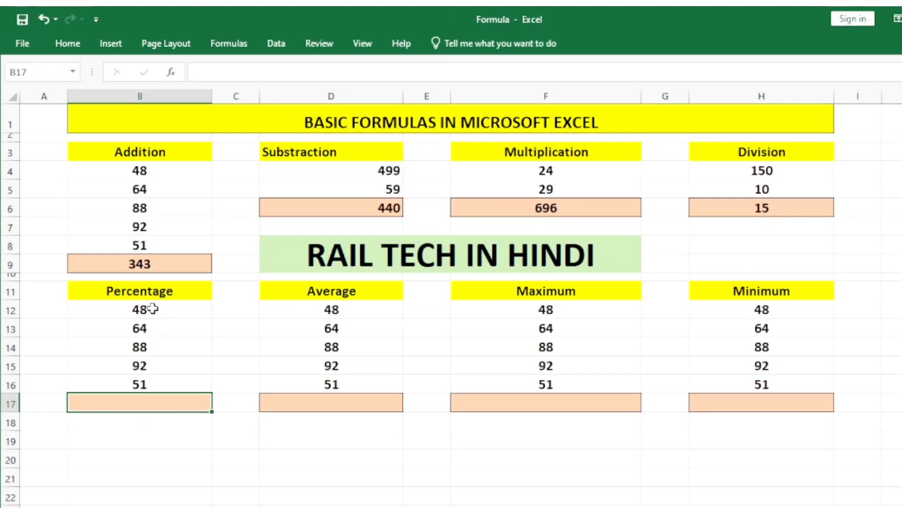
drag(152, 311, 152, 381)
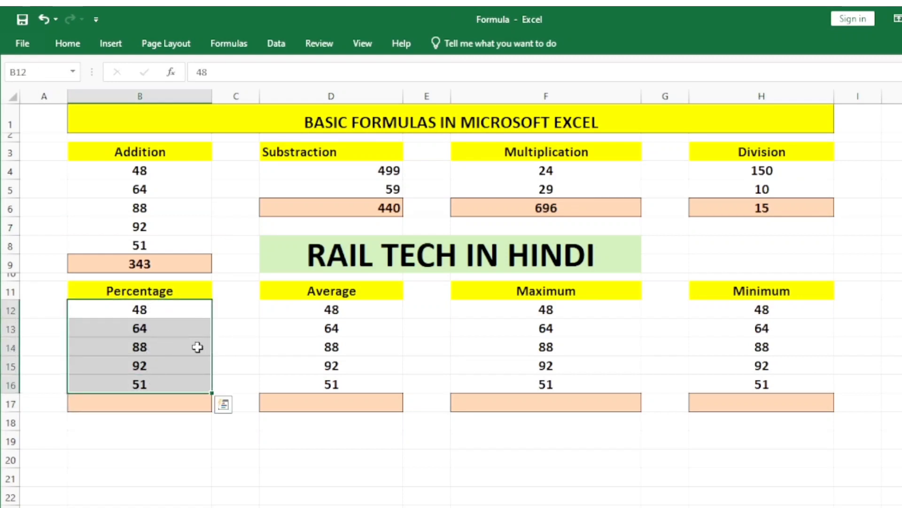
click(171, 434)
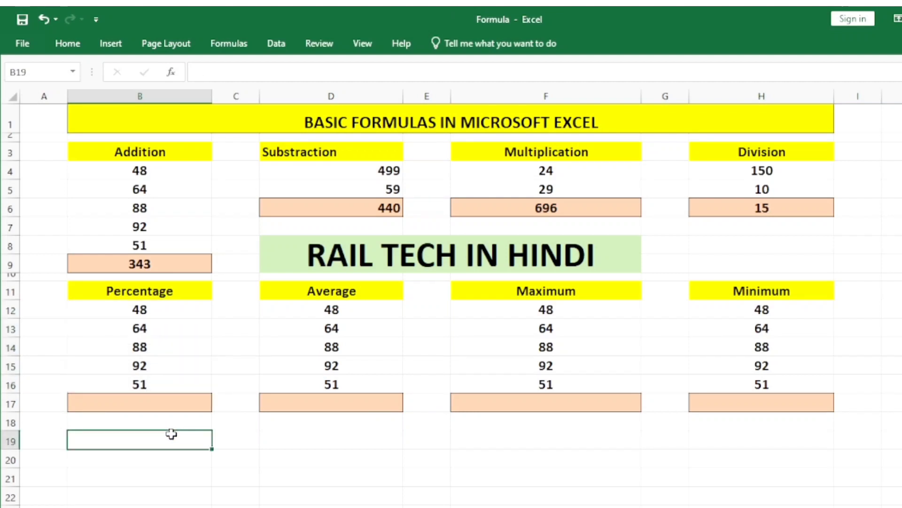
click(117, 404)
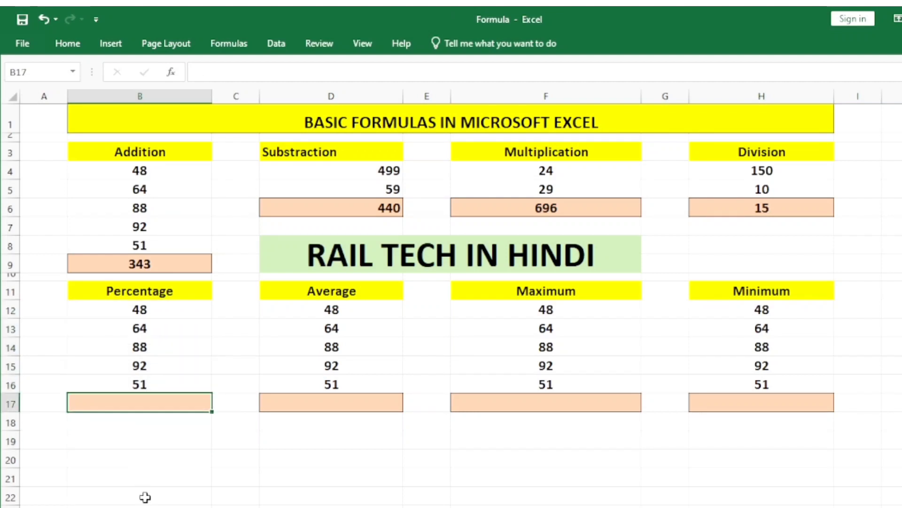
text(=)
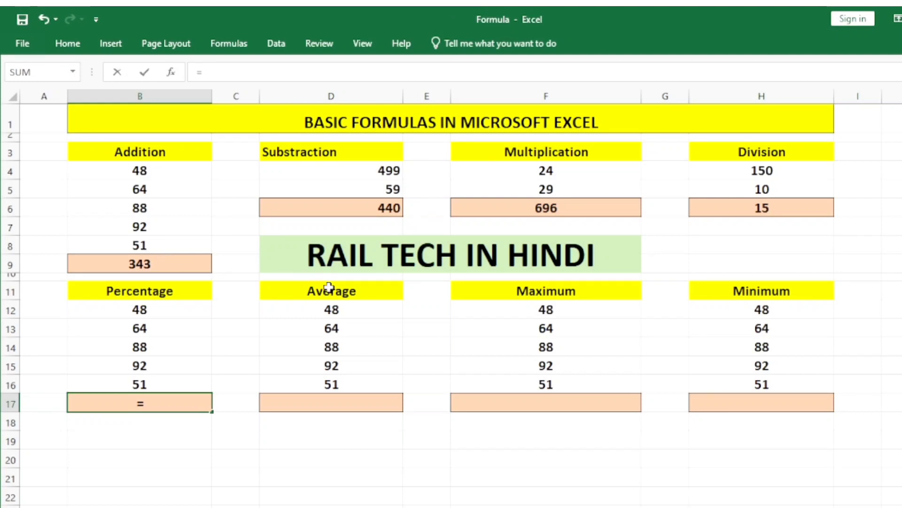
text(343/)
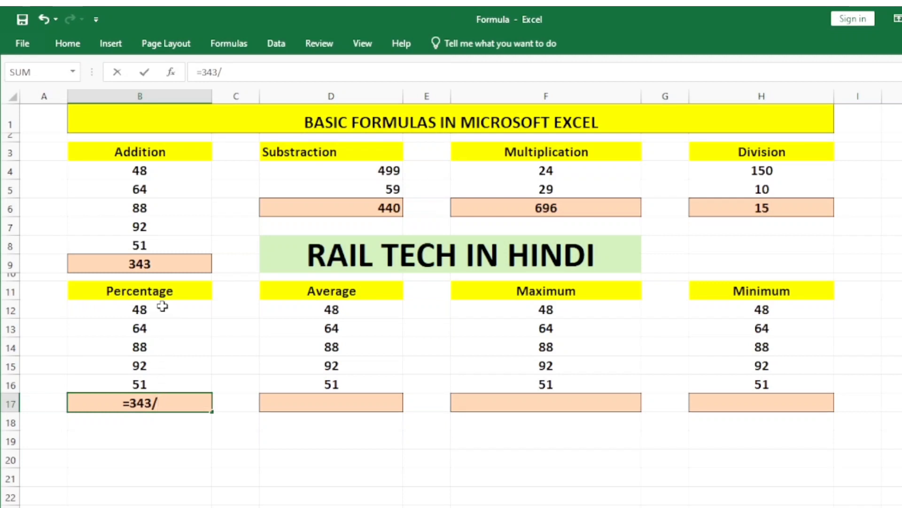
text(500)
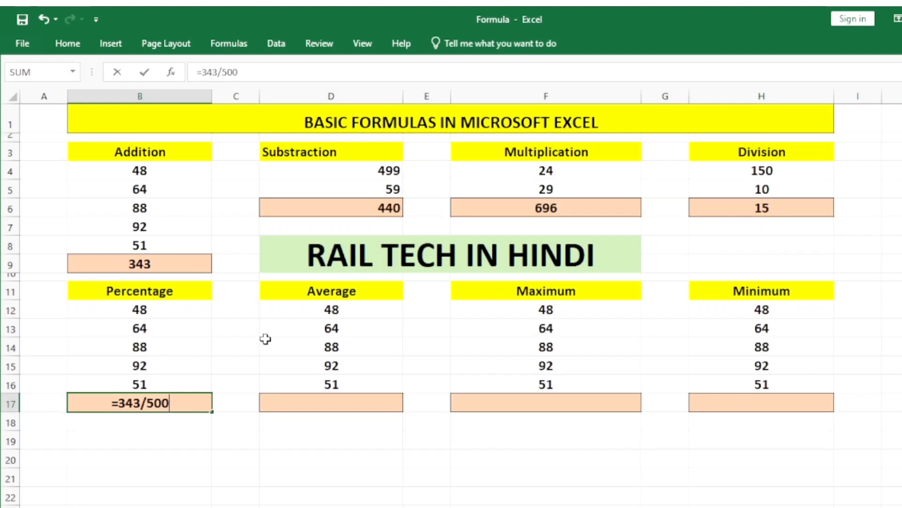
text(*)
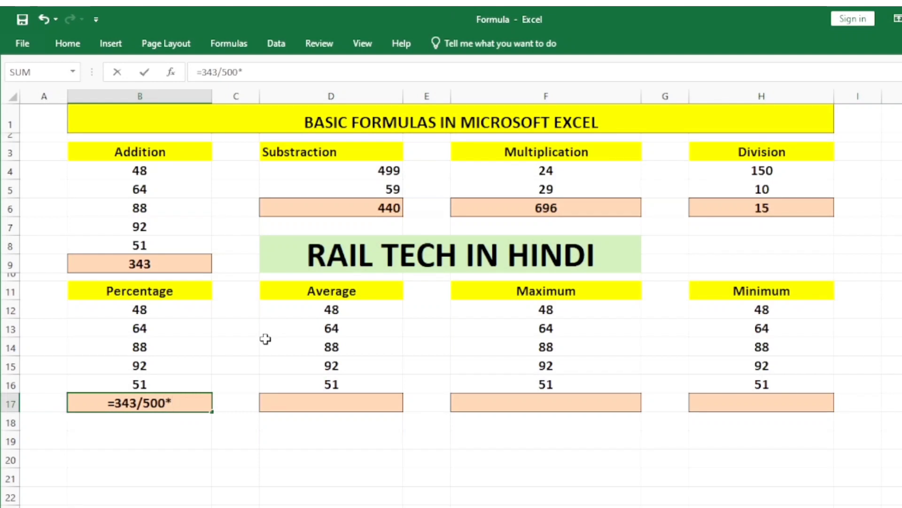
text(100)
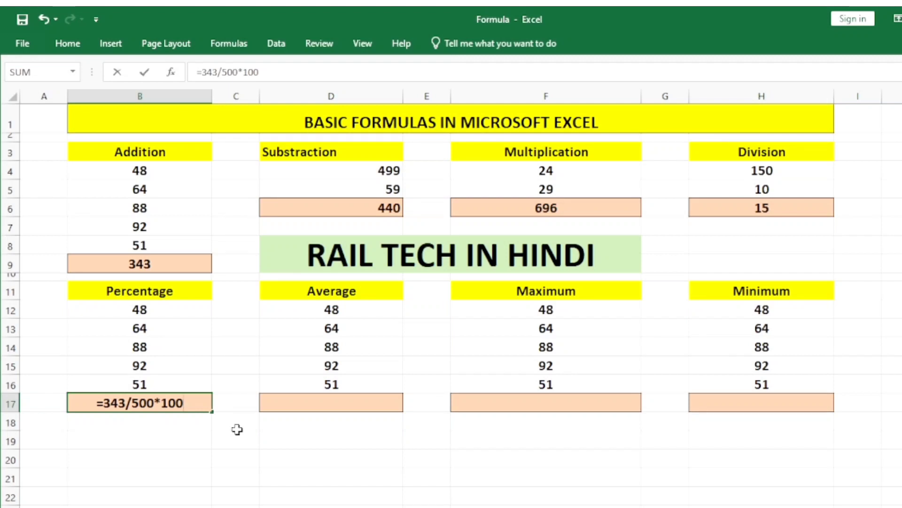
key(Return)
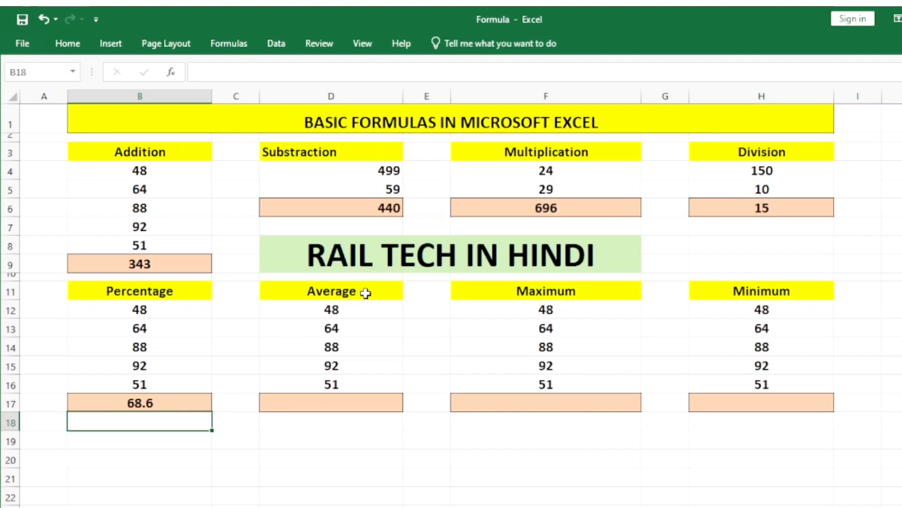
Step: Average the Average column's values in cell D17 with the formula =AVERAGE(D12:D16)
drag(348, 309, 346, 383)
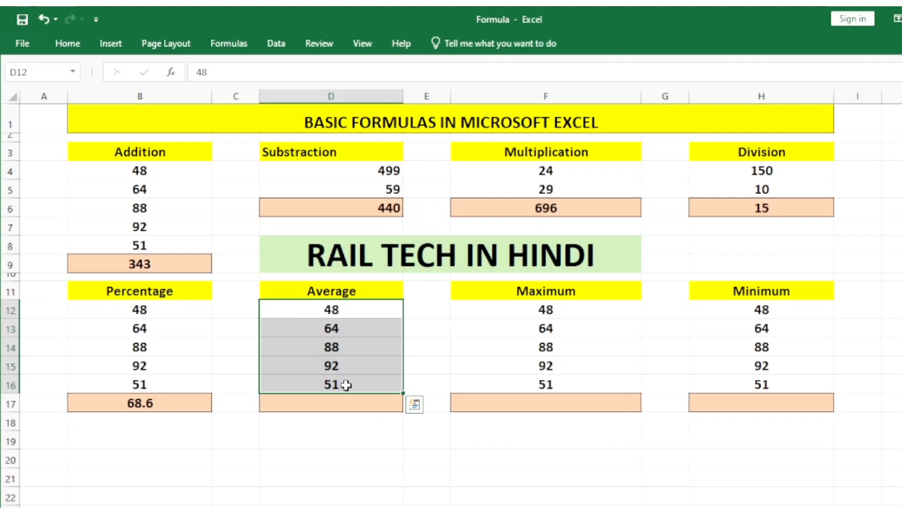
click(328, 403)
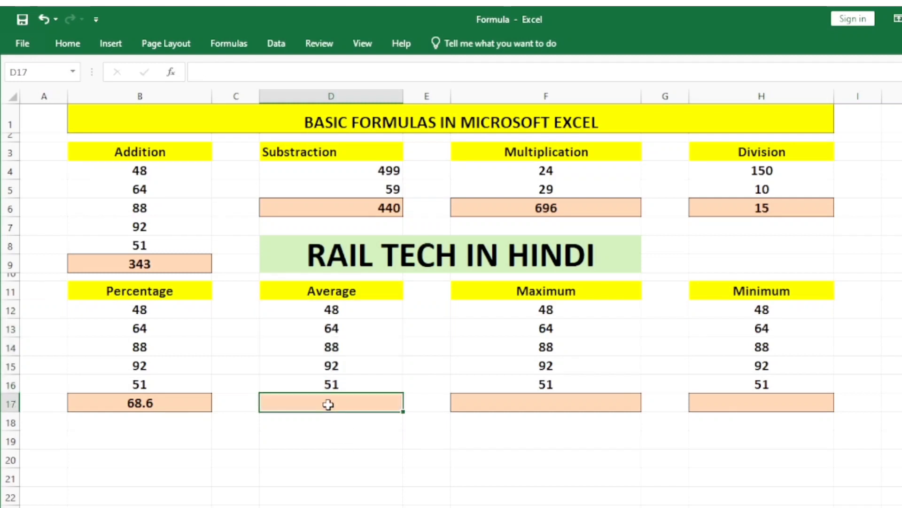
text(=)
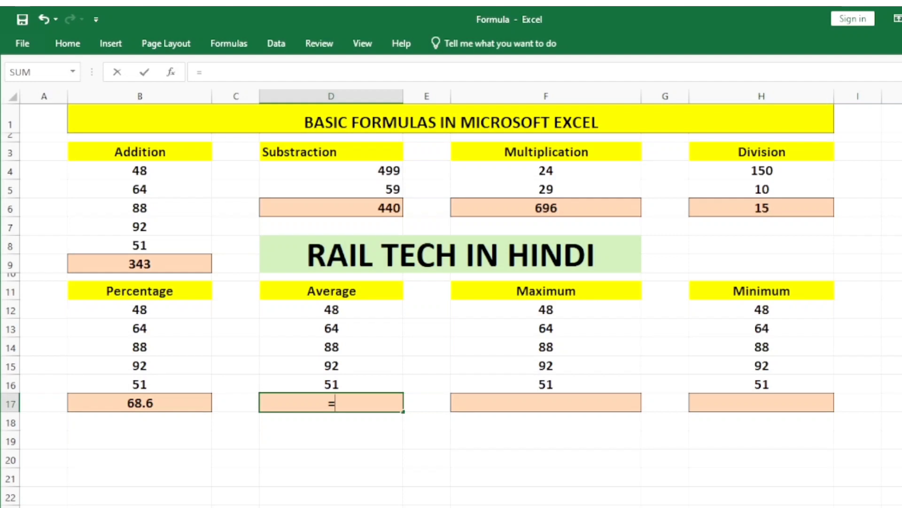
text(AVER)
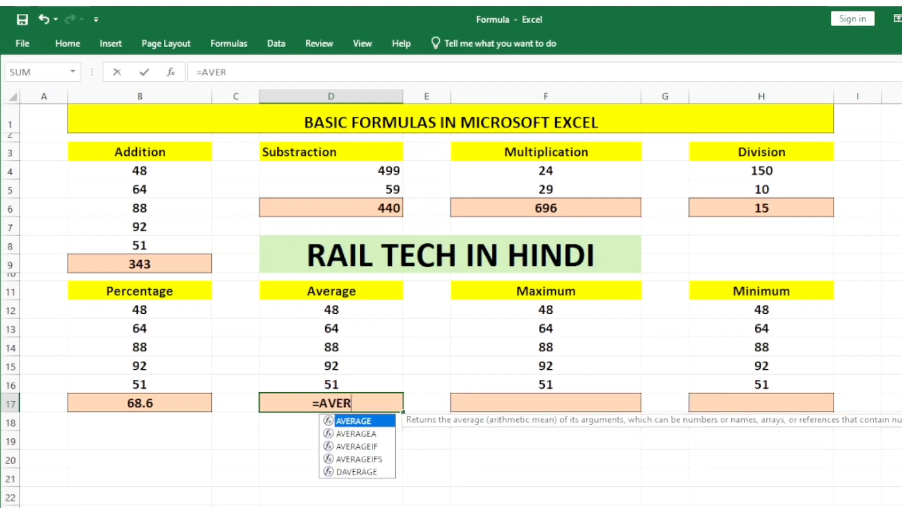
text(AGE)
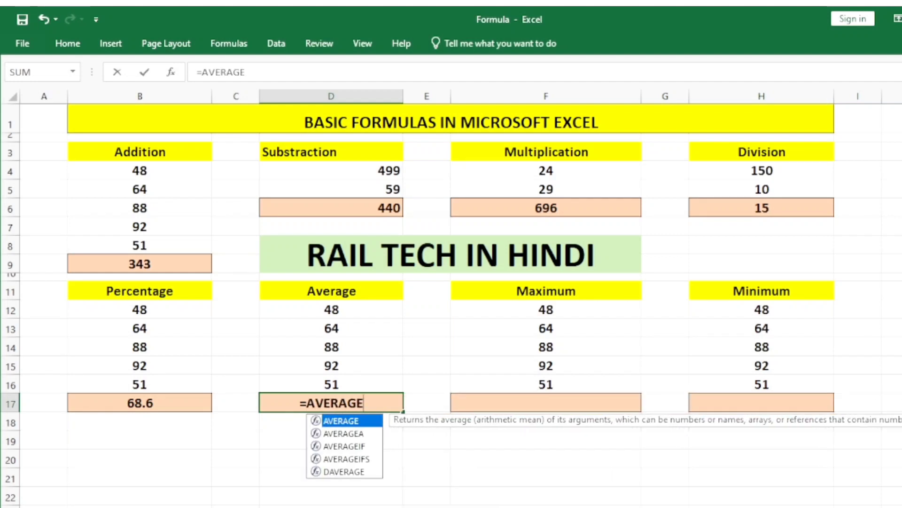
text(()
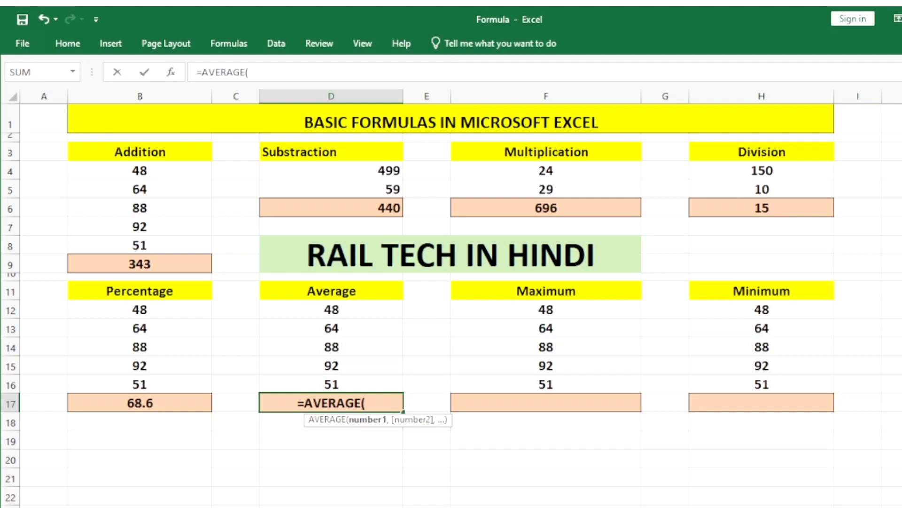
text(D12)
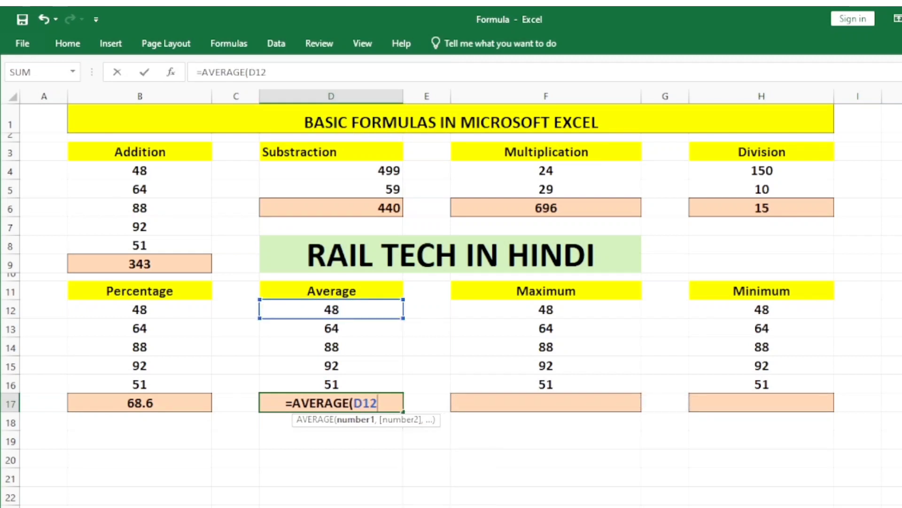
text(:)
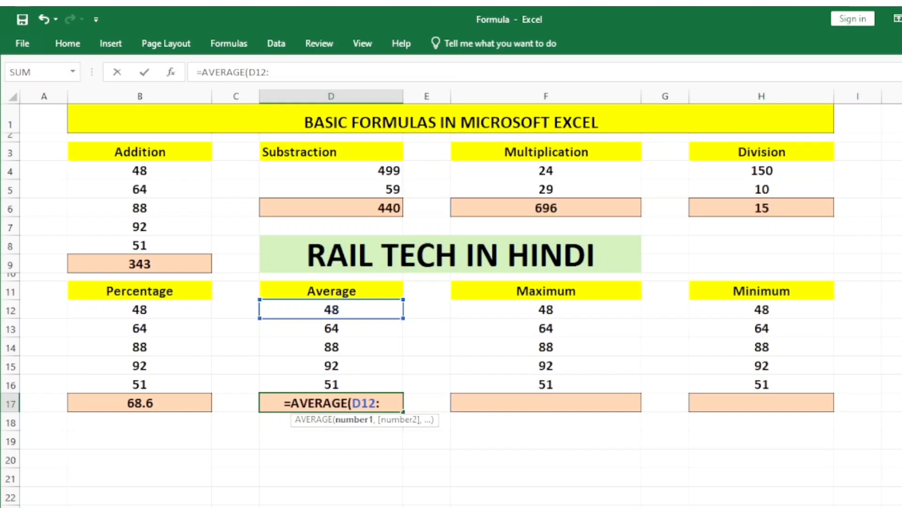
text(D16)
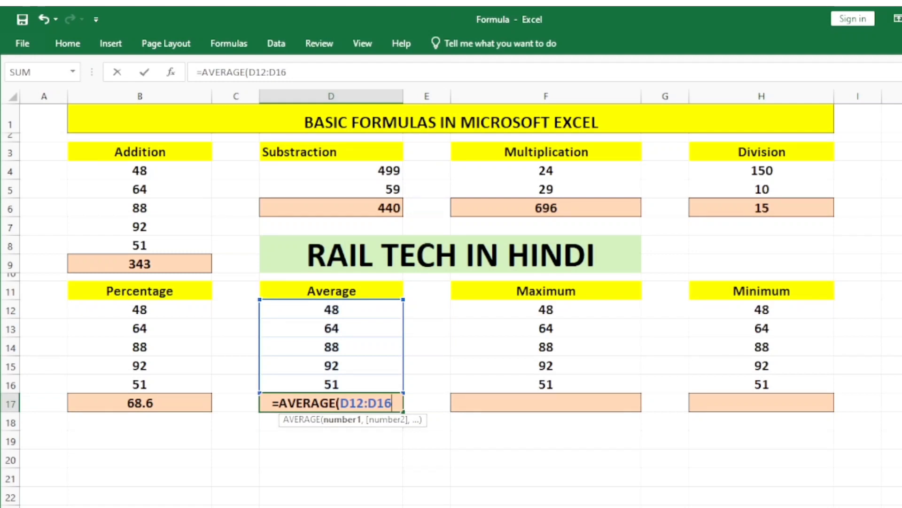
text())
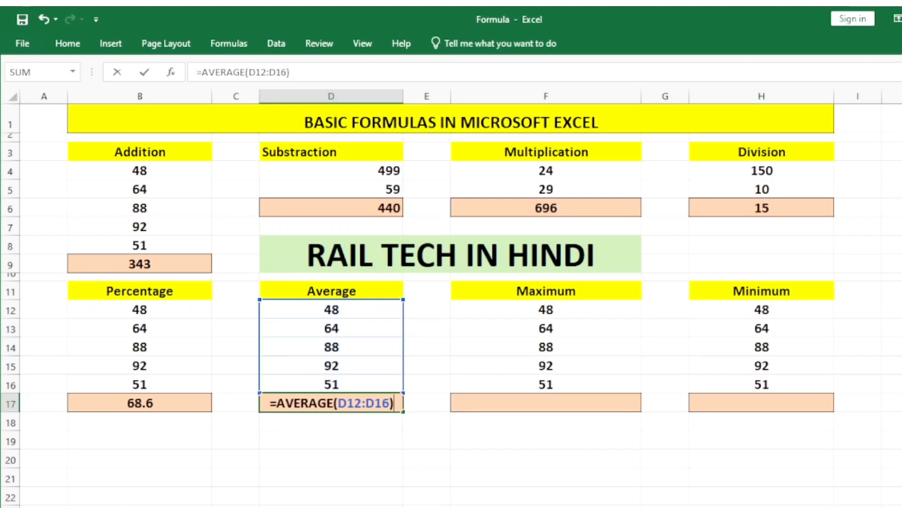
key(Return)
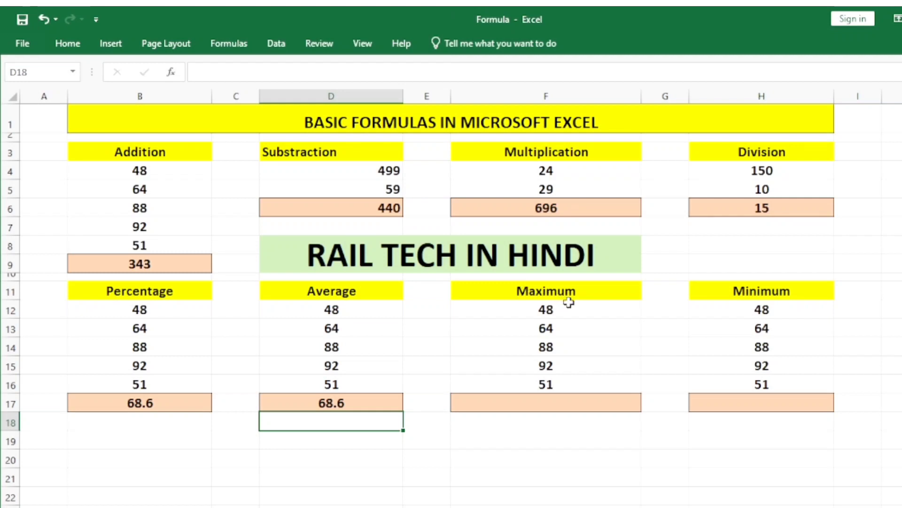
Step: Find the largest value of the Maximum column in cell F17 with the formula =MAX(F12:F16)
click(552, 310)
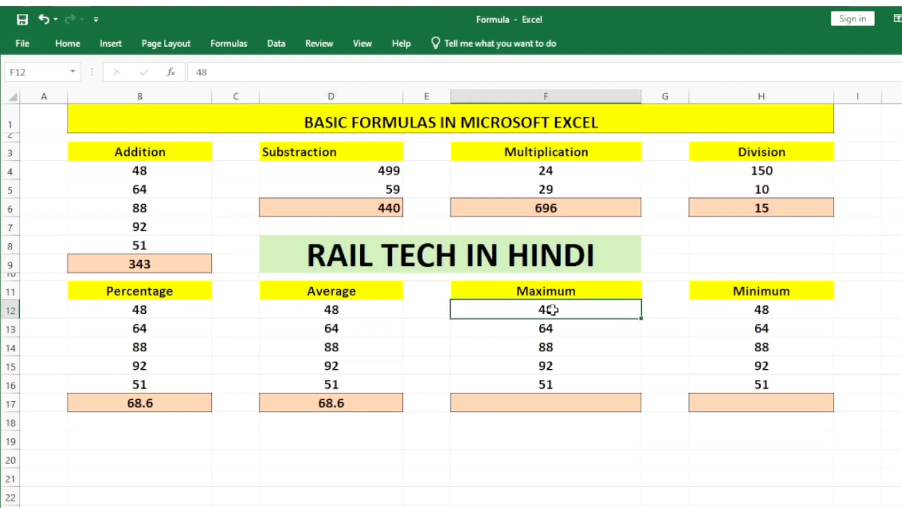
drag(552, 310, 554, 383)
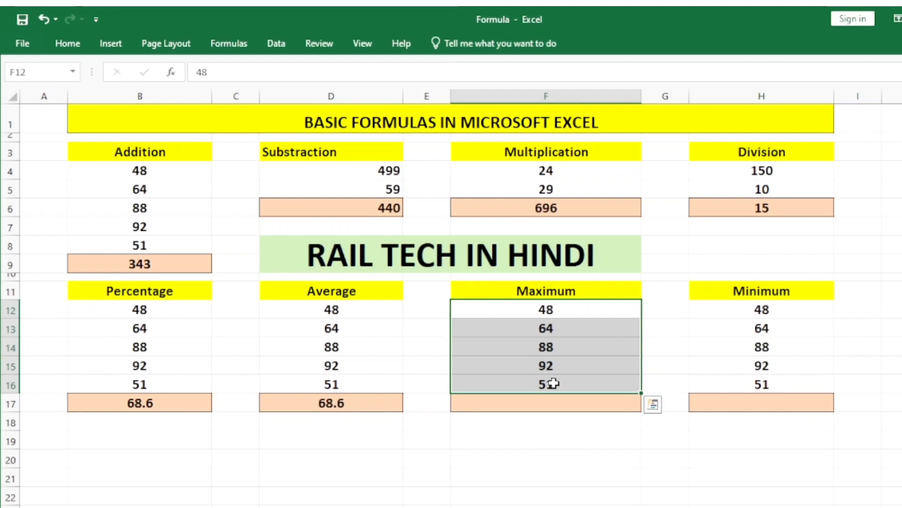
click(558, 447)
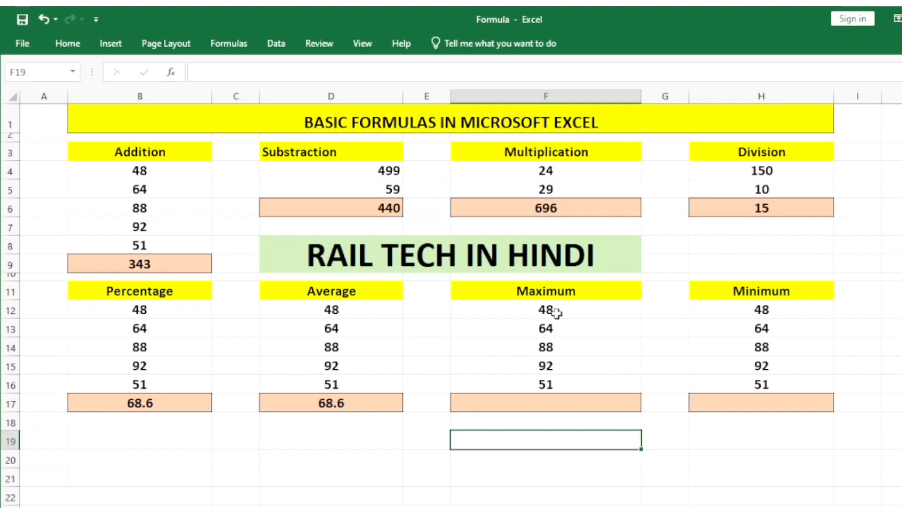
click(491, 408)
text(=)
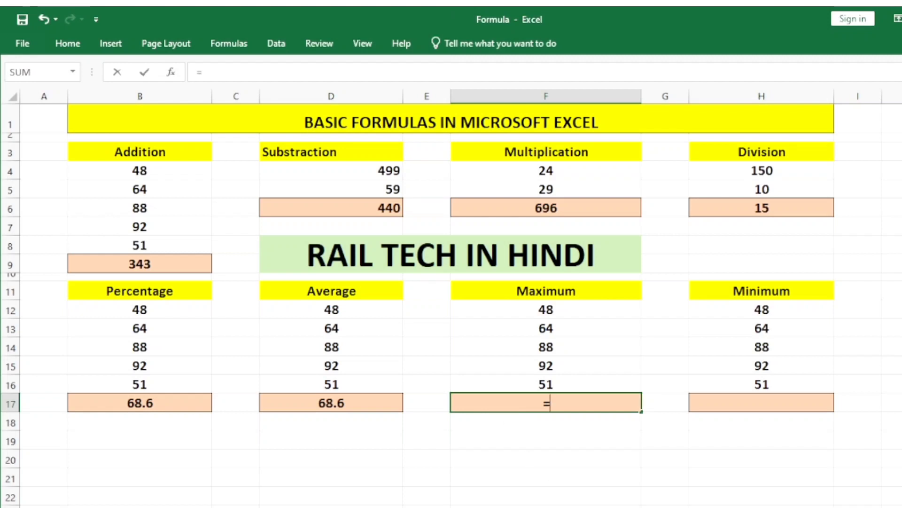
text(MAX)
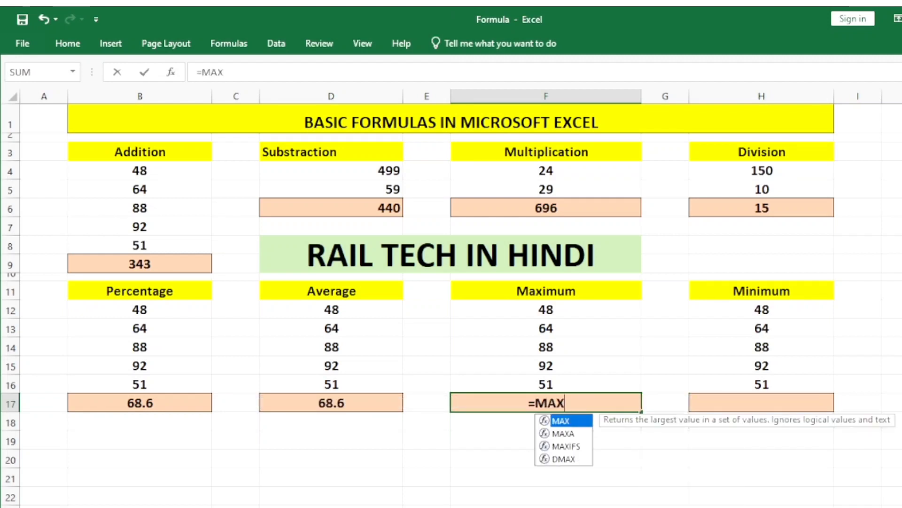
text(()
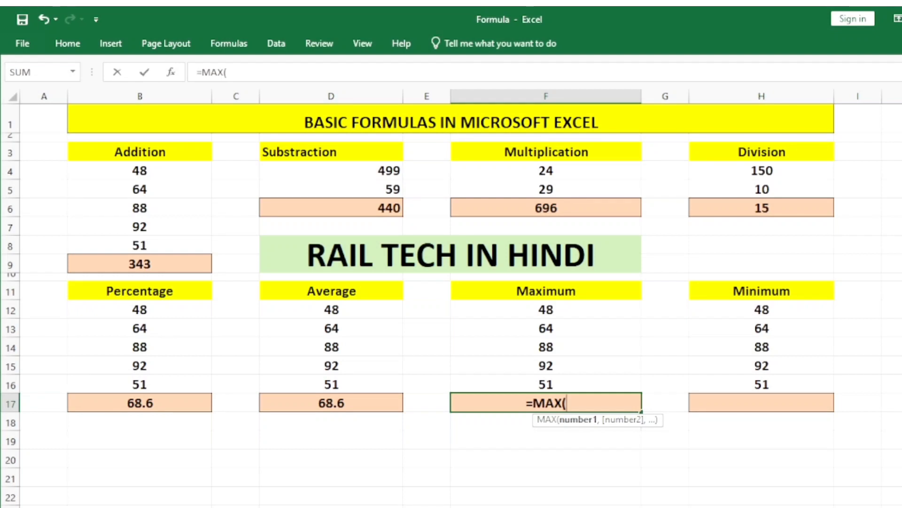
text(F12)
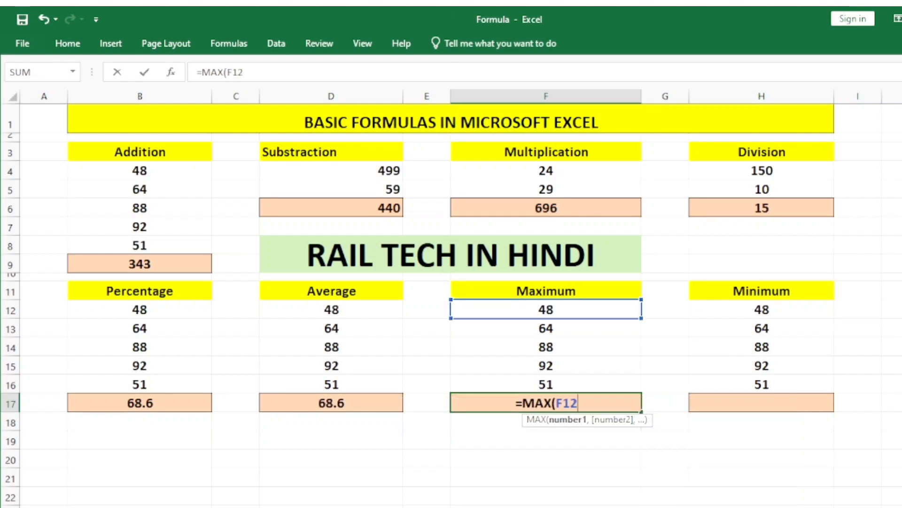
text(:)
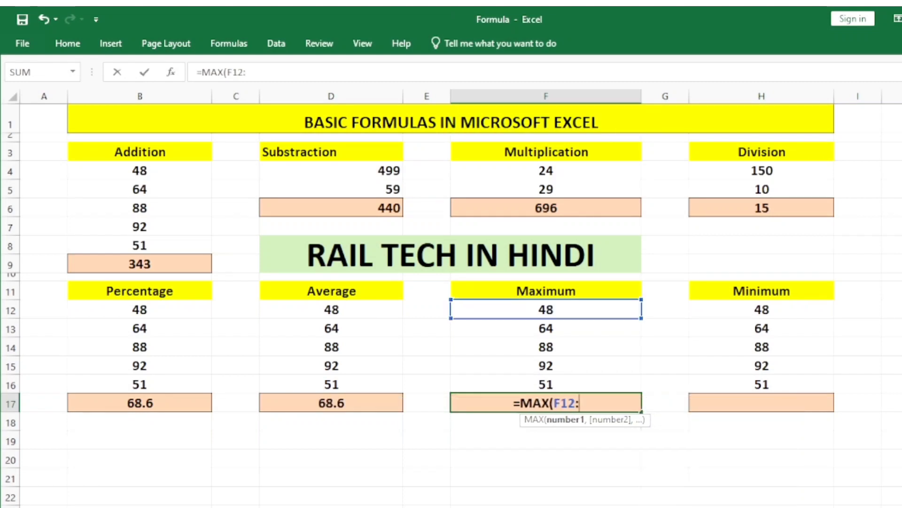
text(F16)
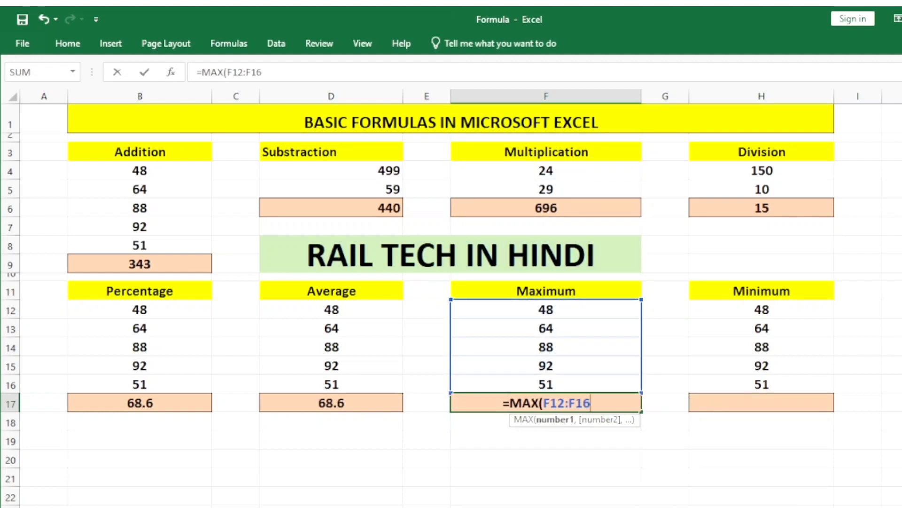
text())
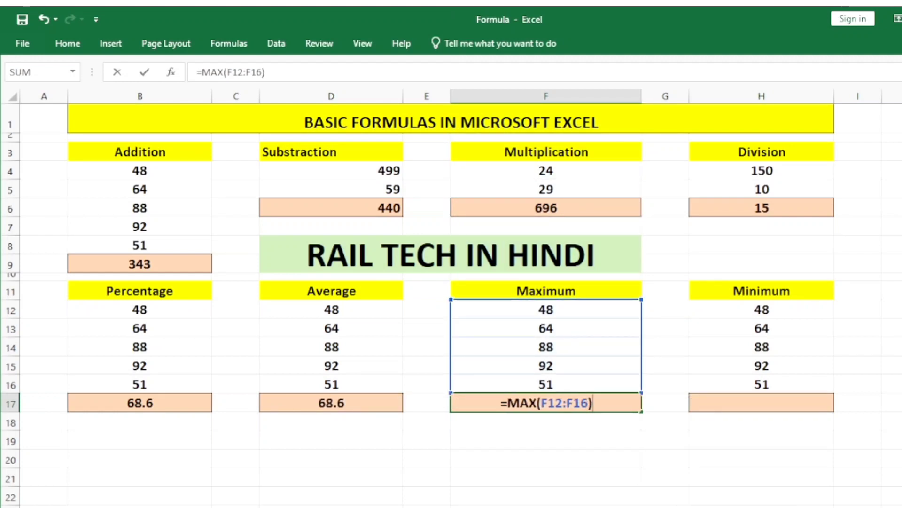
key(Return)
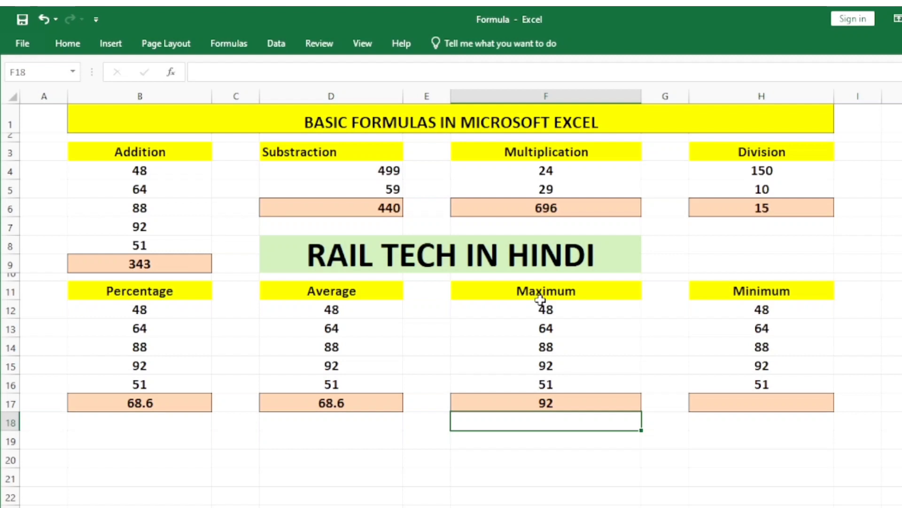
drag(555, 306, 551, 377)
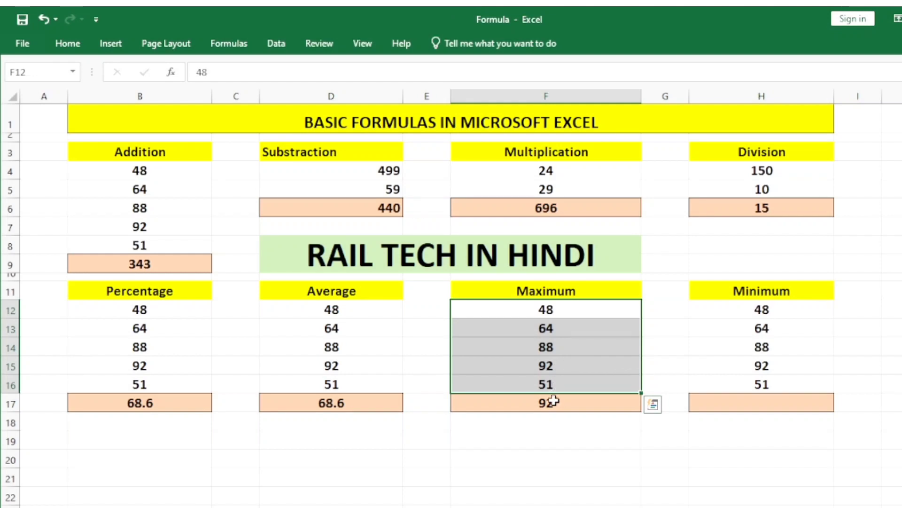
Step: Find the smallest value of the Minimum column in cell H17 with the formula =MIN(H12:H16)
click(711, 444)
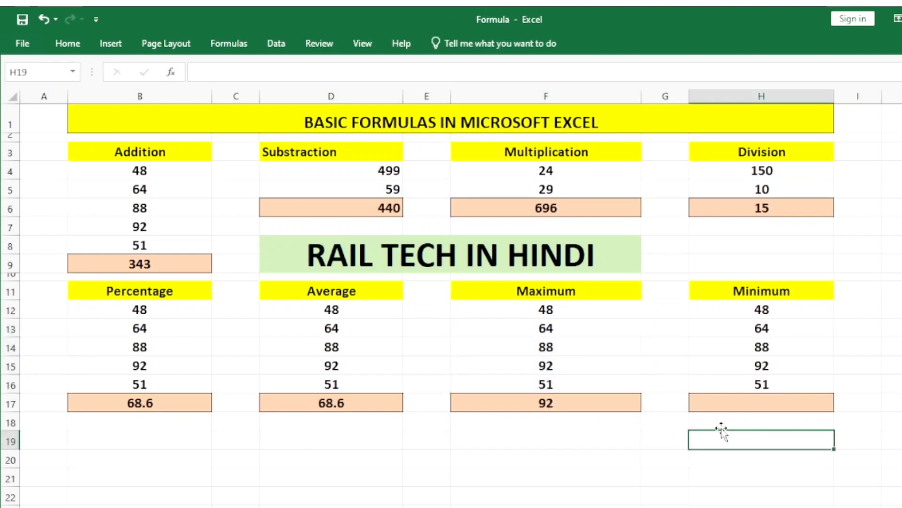
click(737, 409)
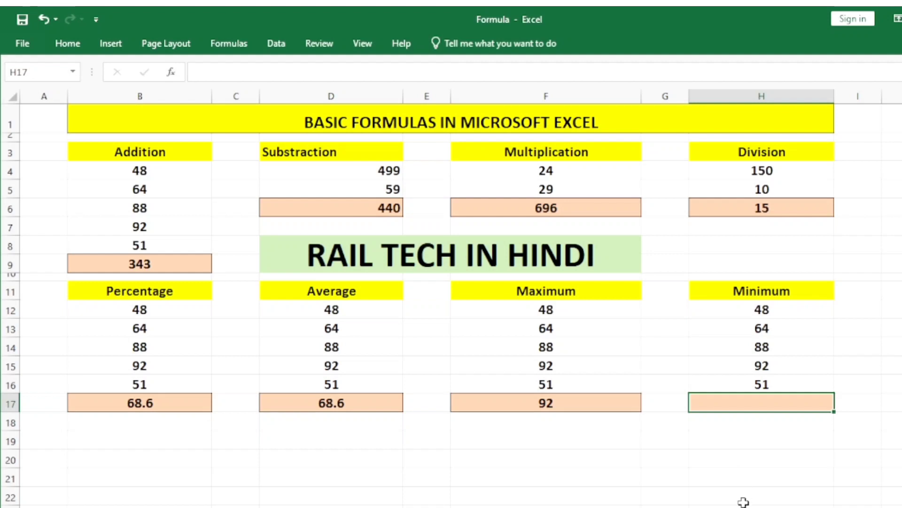
text(=)
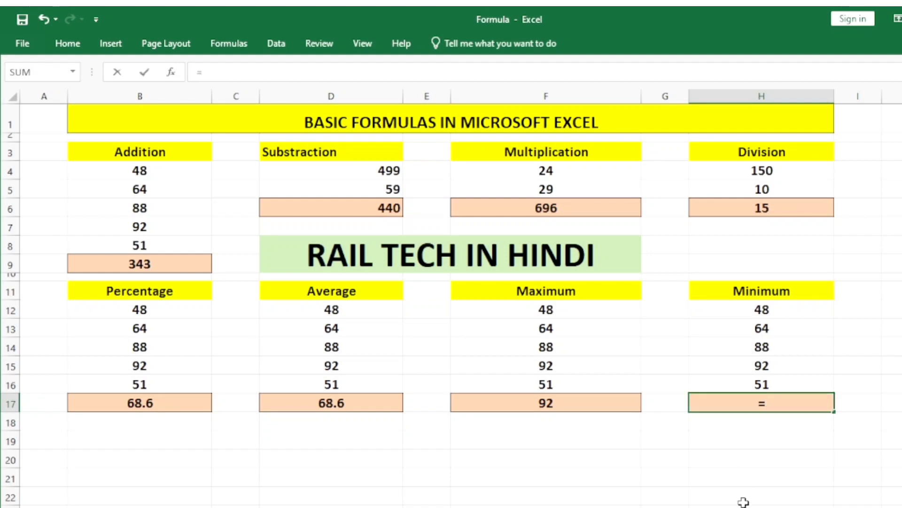
text(MIN)
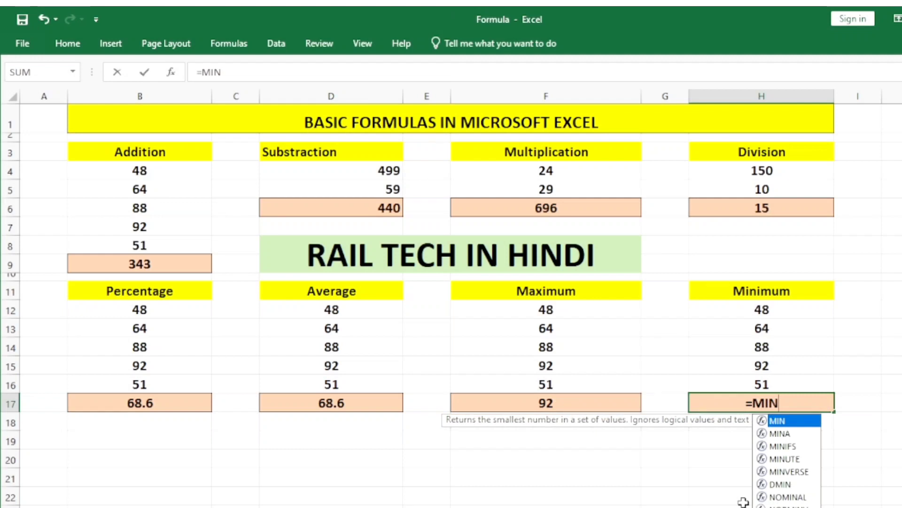
text(()
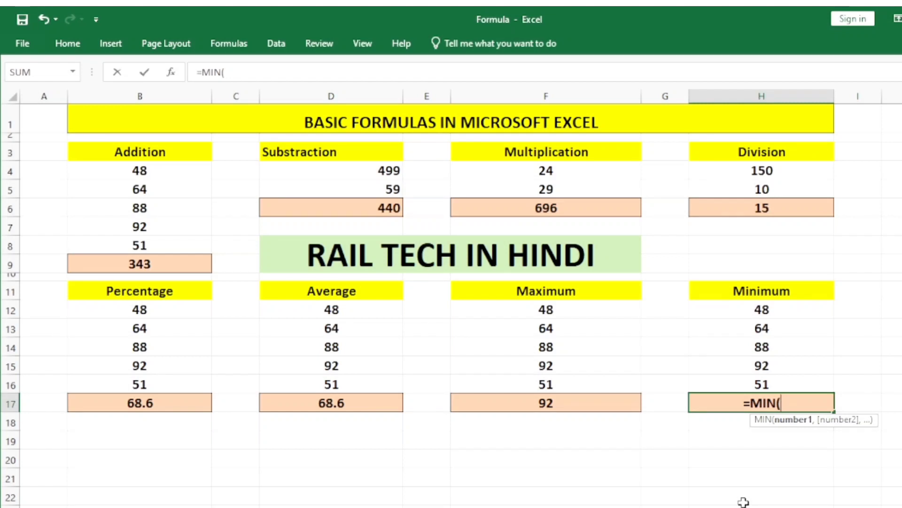
text(H12)
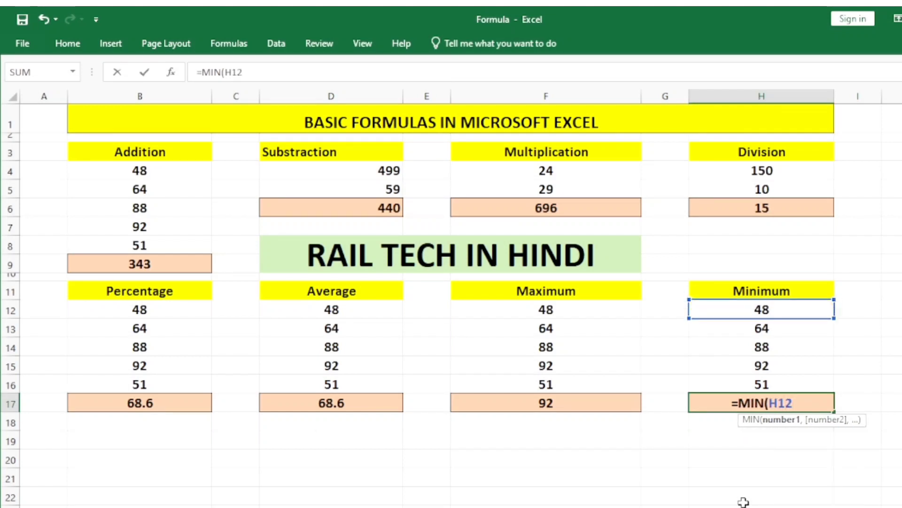
text(:)
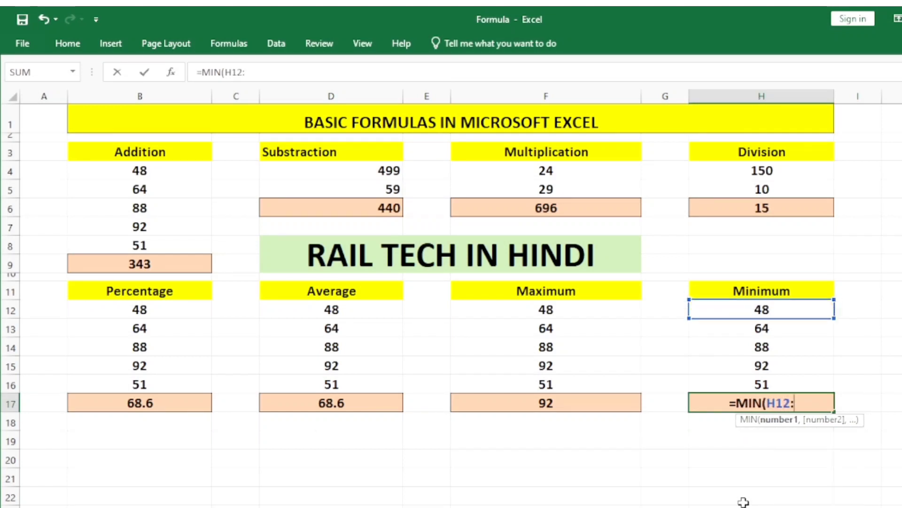
text(H1)
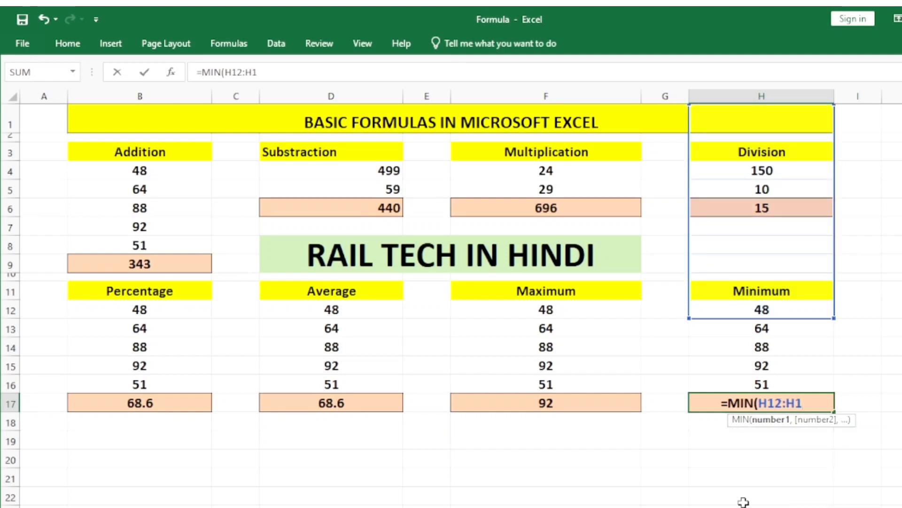
text(6)
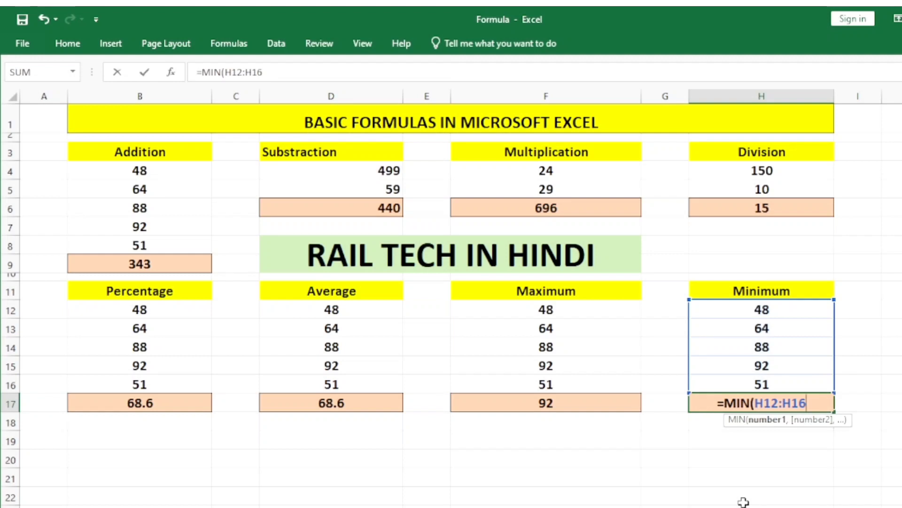
text())
key(Return)
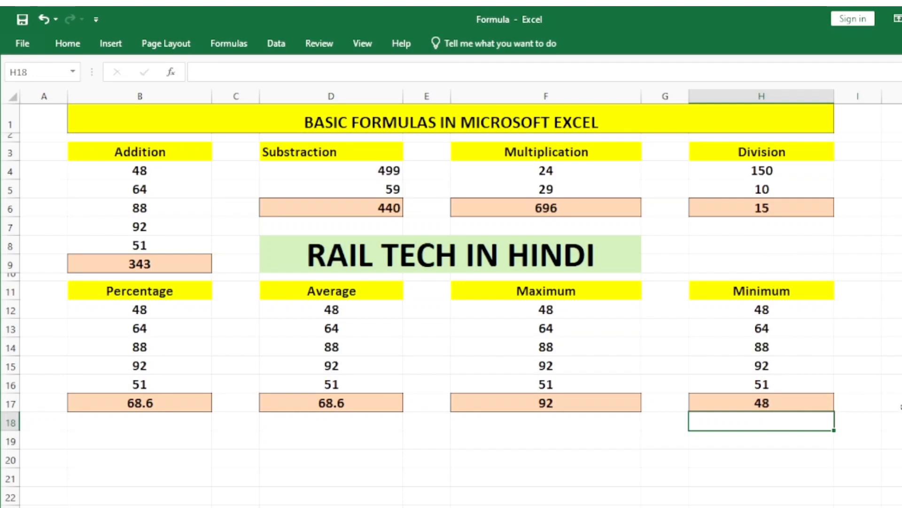
click(900, 405)
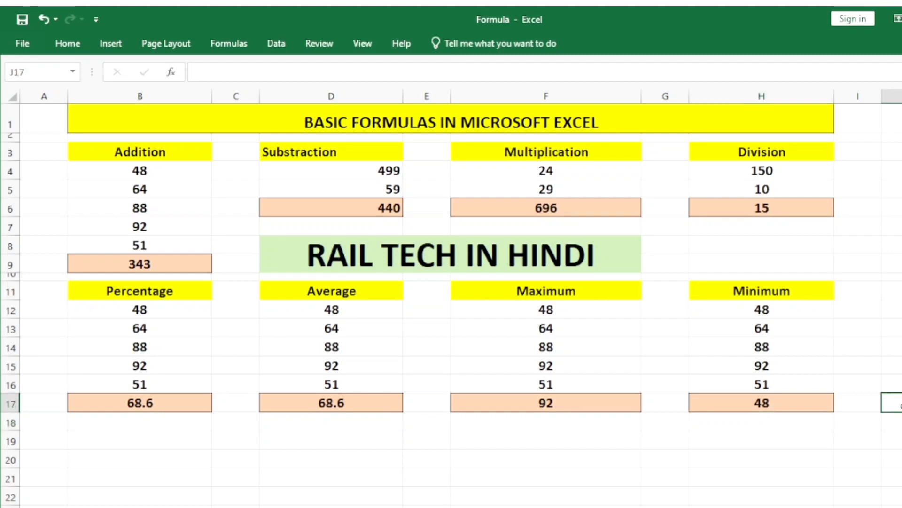